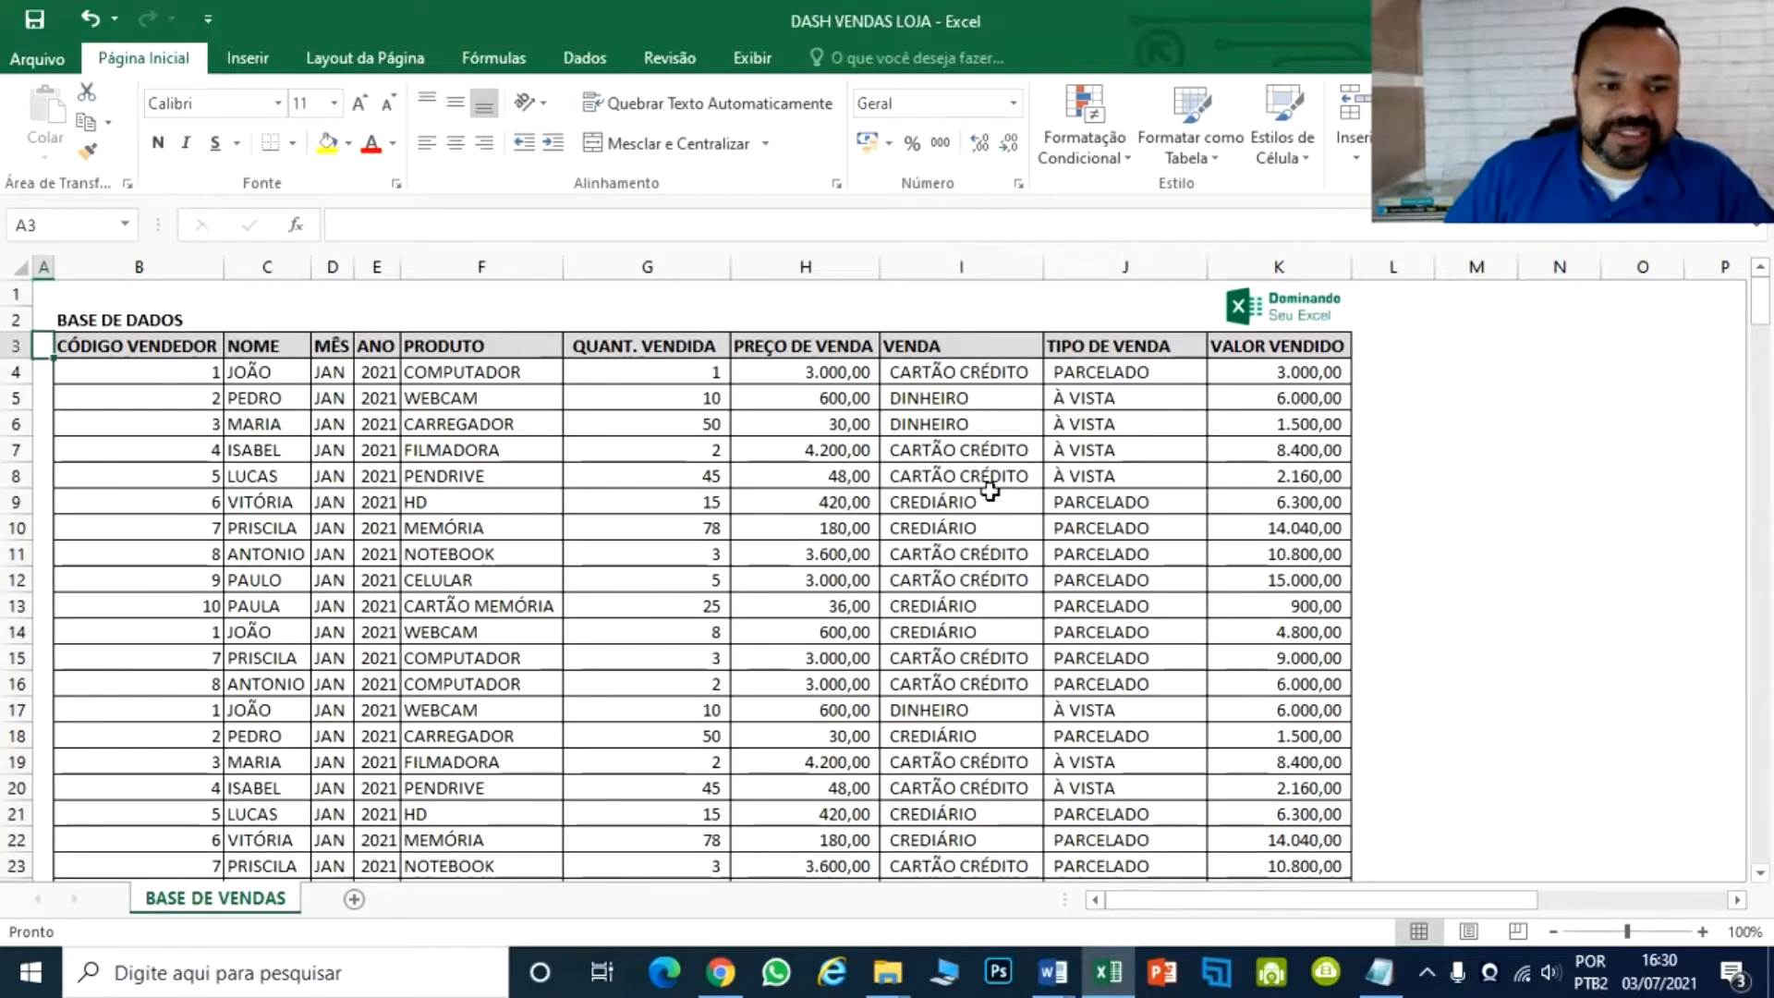
Select the table's header cells in row 3 from CÓDIGO VENDEDOR through VALOR VENDIDO.
key("Right")
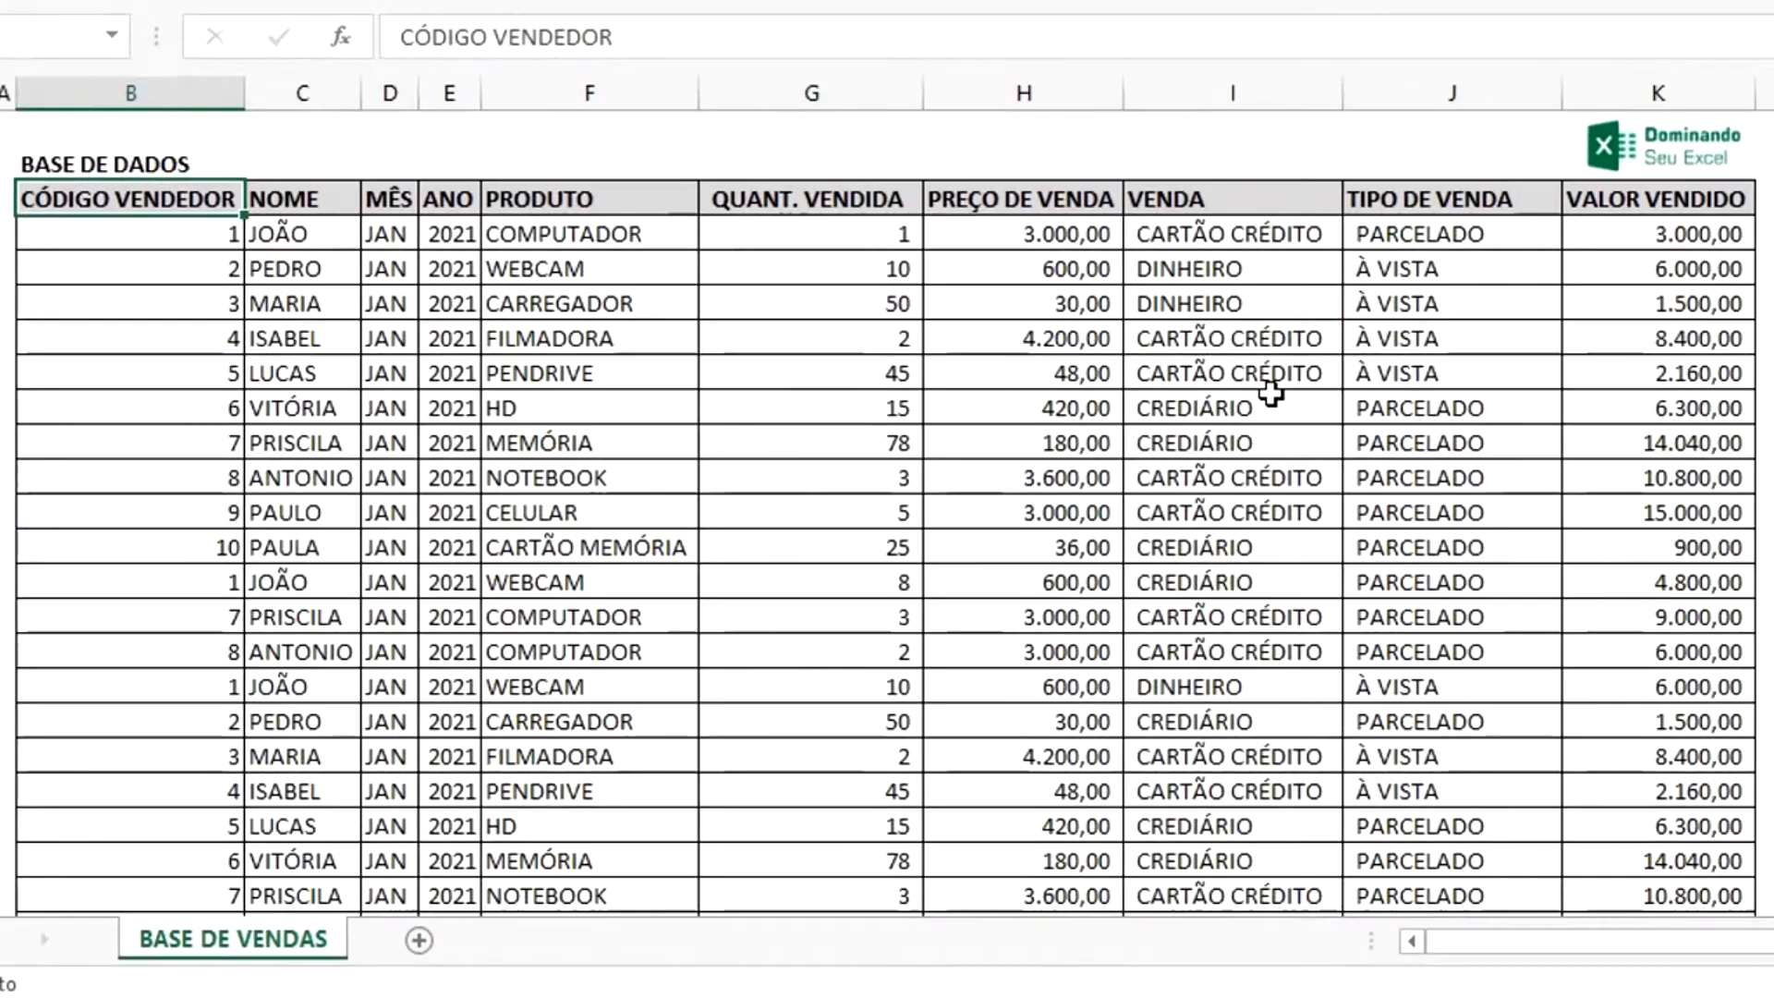
key("Down")
key("Down")
key("Up")
key("Up")
key("Up")
key("Down")
key("Down")
key("Up")
key("shift+Right")
key("shift+Right")
key("shift+Right")
key("shift+Right")
key("shift+Right")
key("shift+Right")
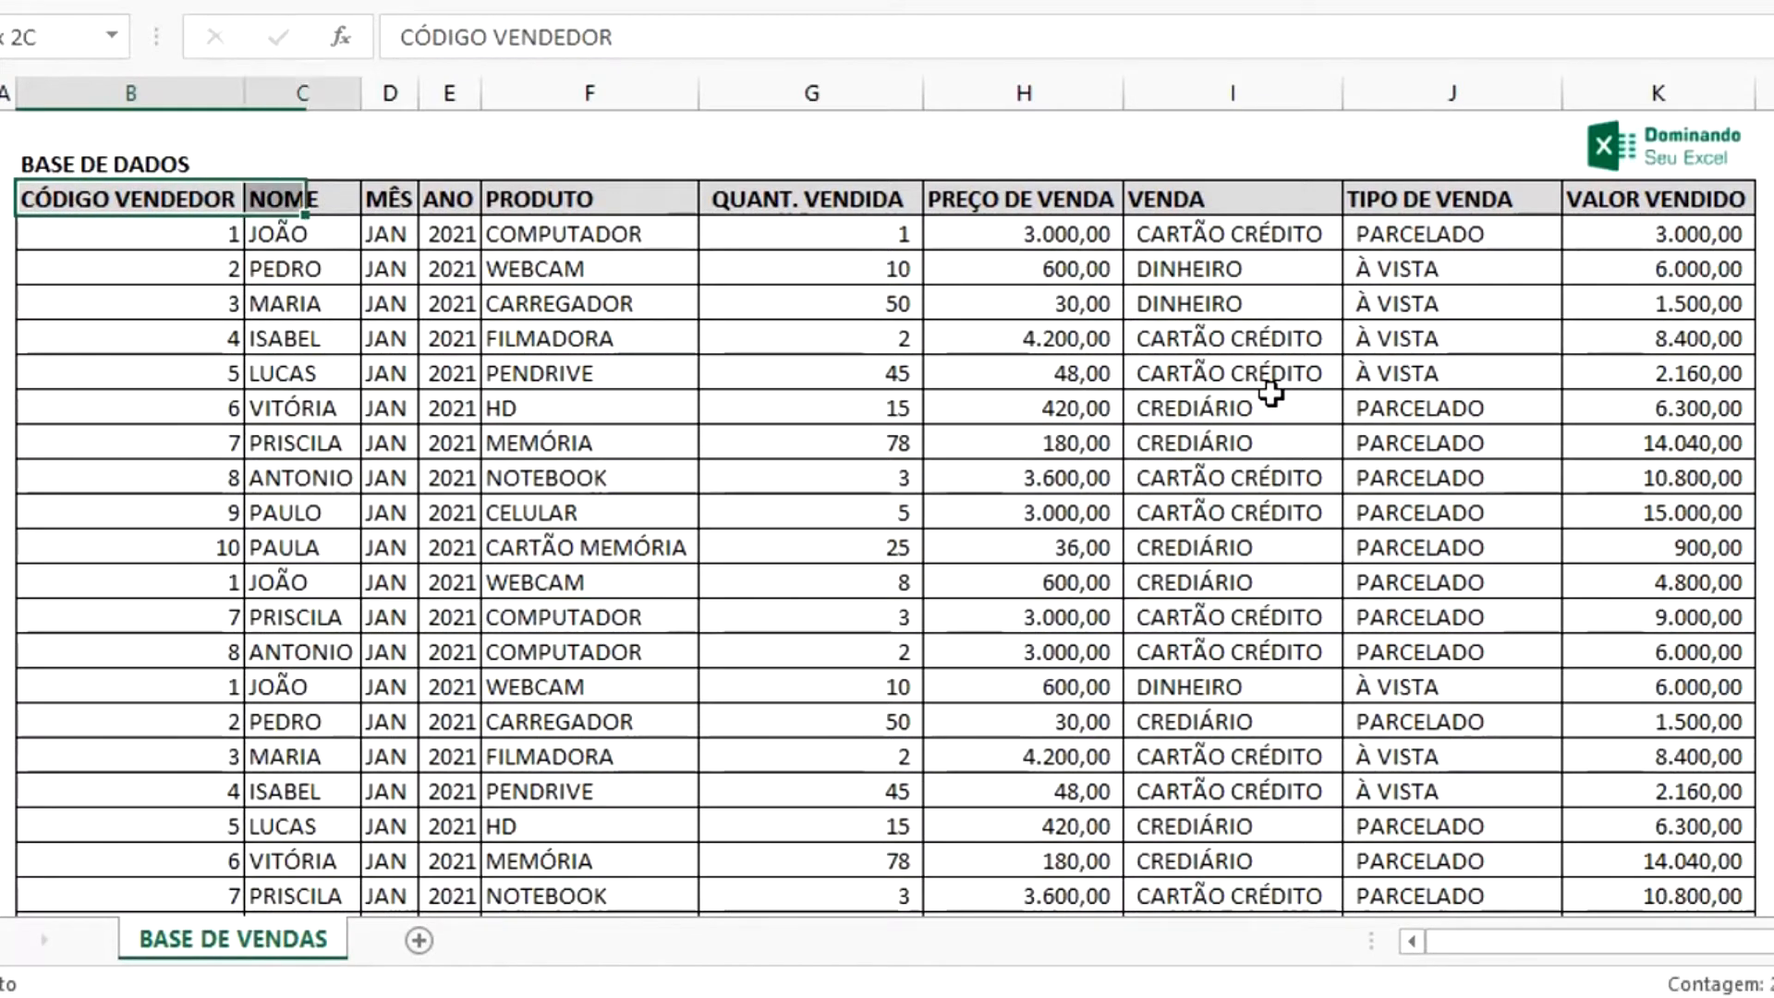
key("shift+Right")
key("shift+Right")
key("shift+Right")
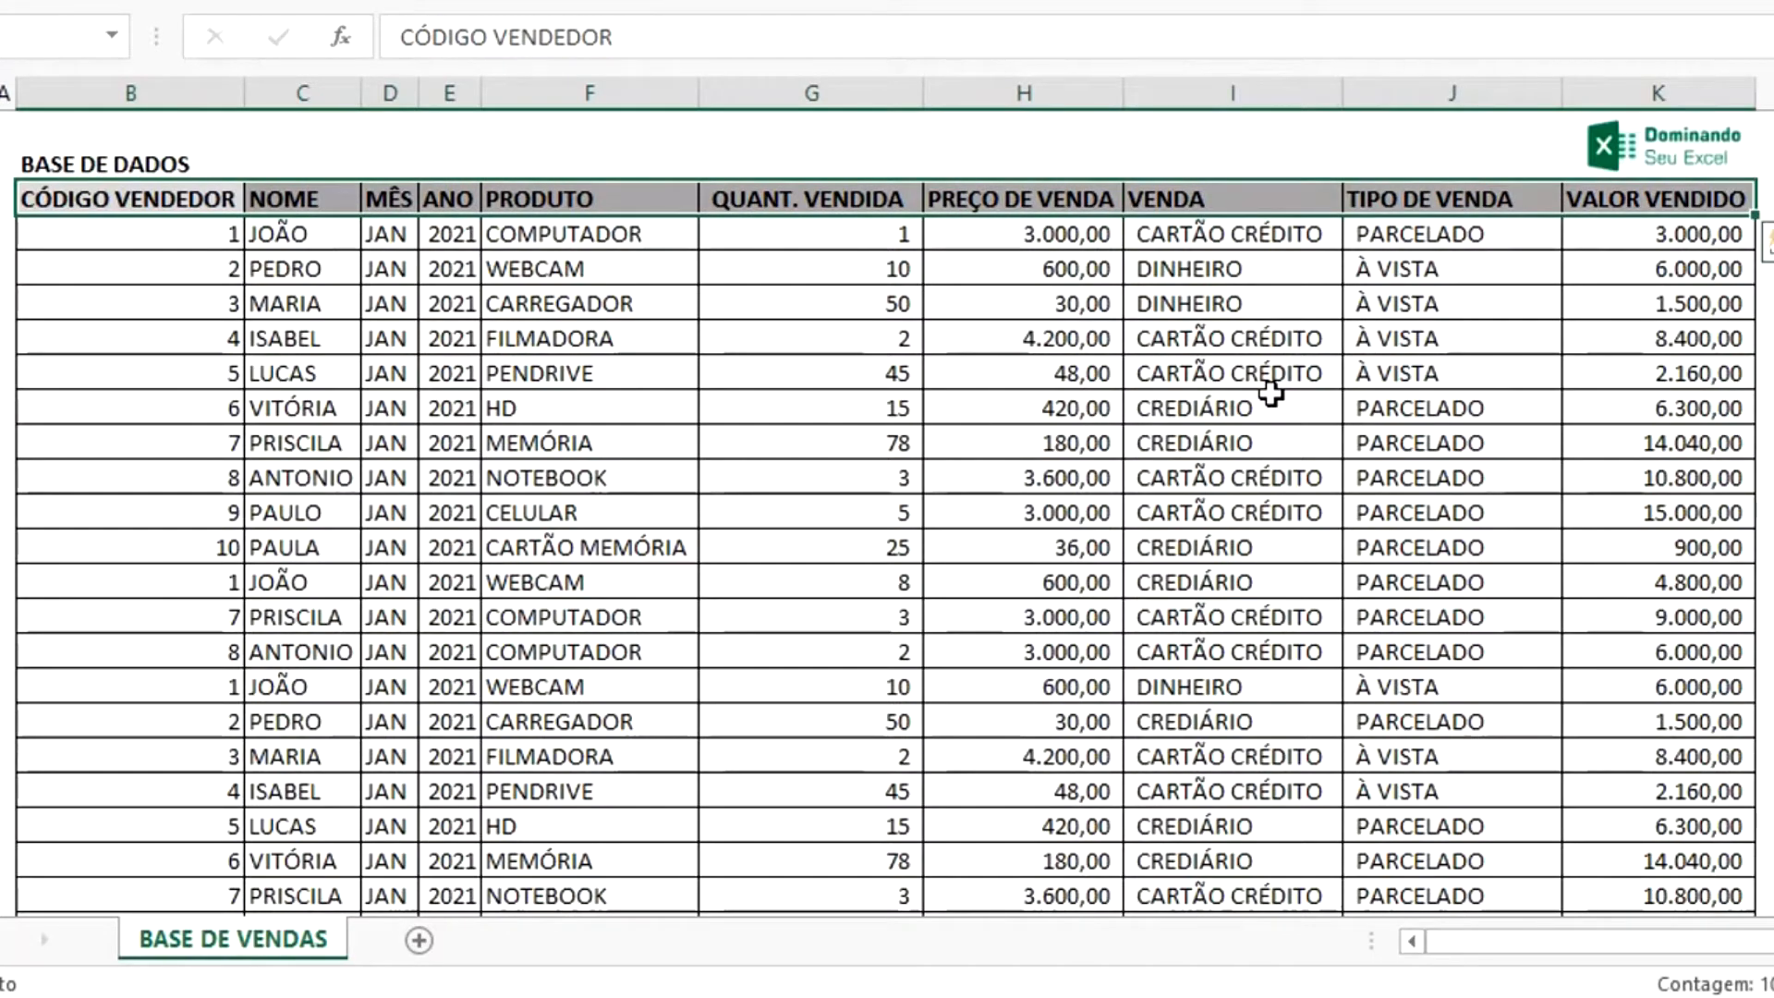
key("Left")
key("Right")
key("Right")
key("Right")
key("Right")
key("Left")
key("Left")
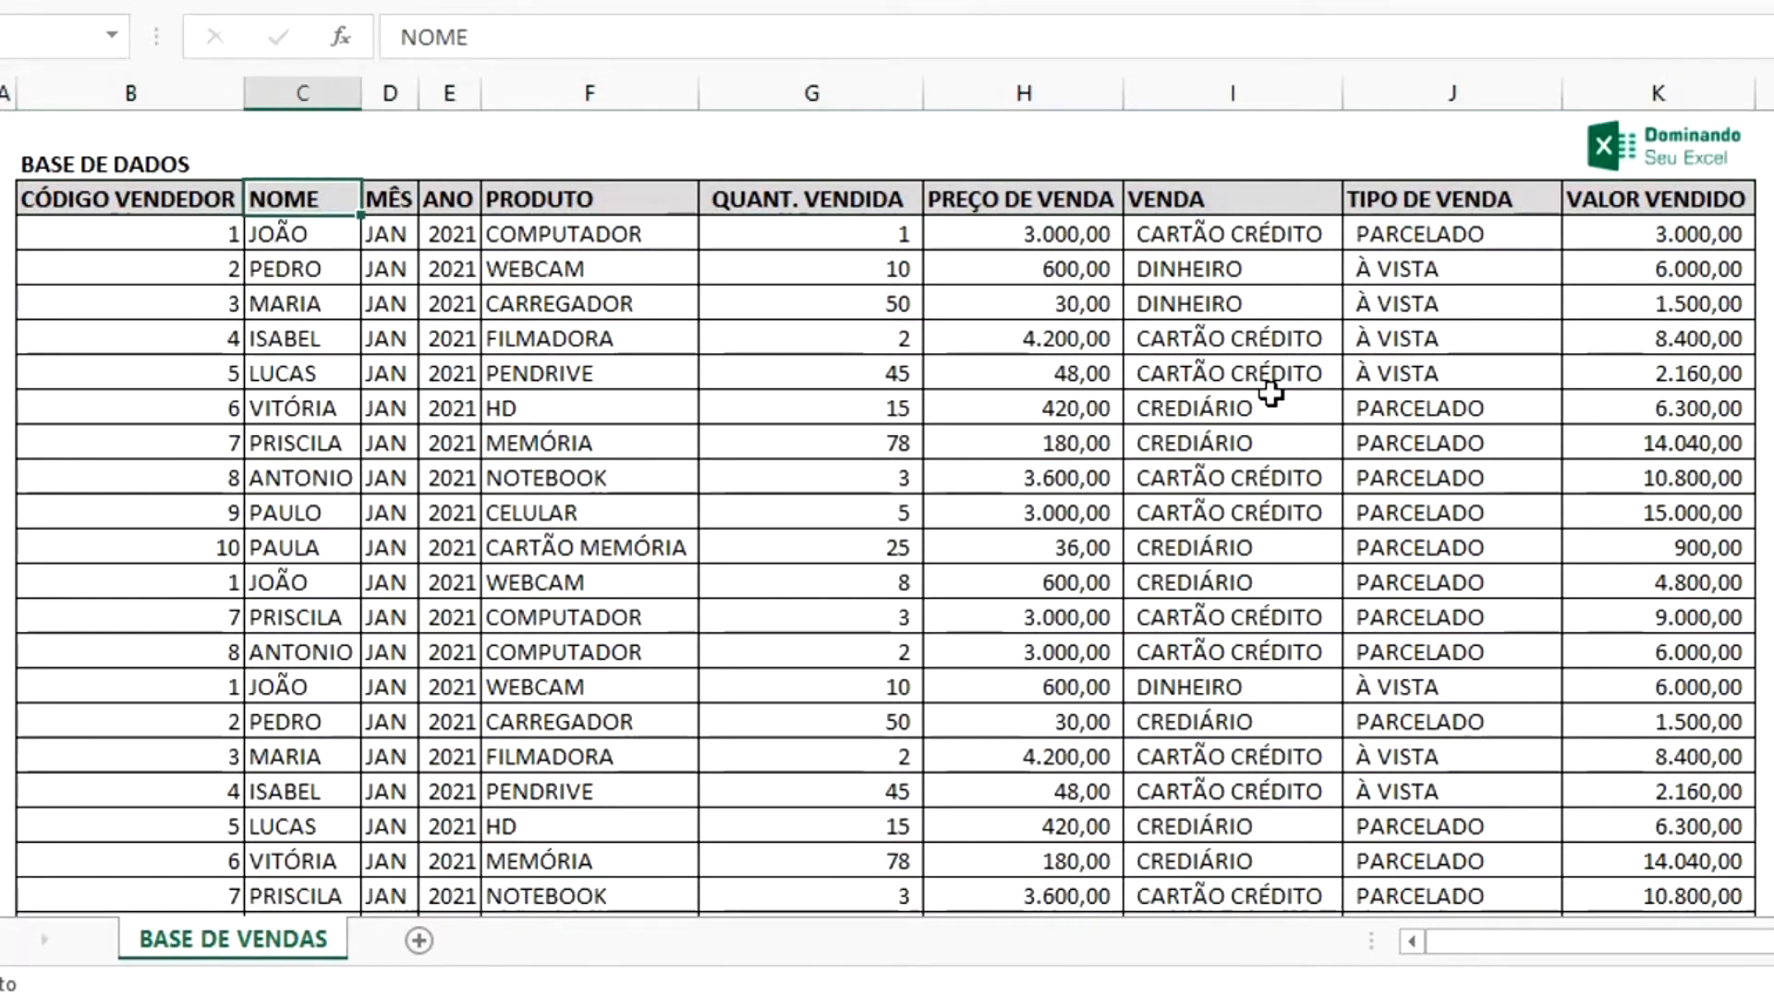
key("Left")
key("Right")
Select only the columns NOME through QUANT. VENDIDA from the header row down to row 16, then drop the selection.
key("shift+Right")
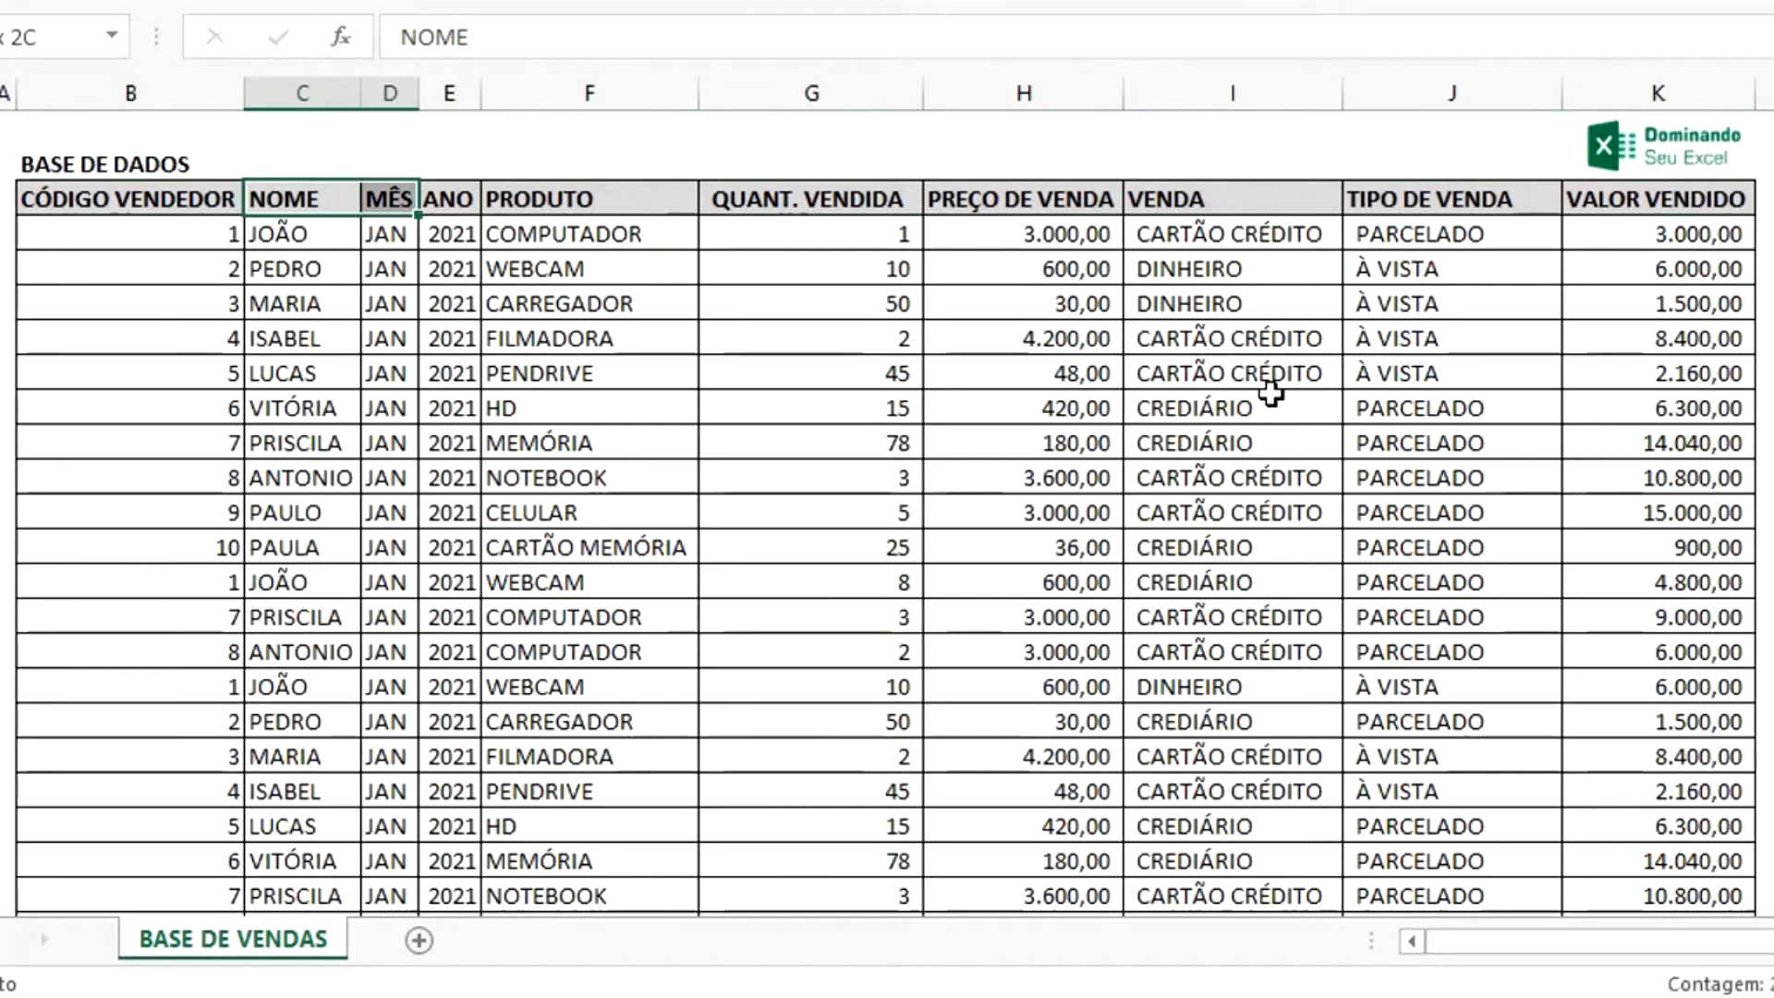
key("shift+Right")
key("shift+Right")
key("shift+Right")
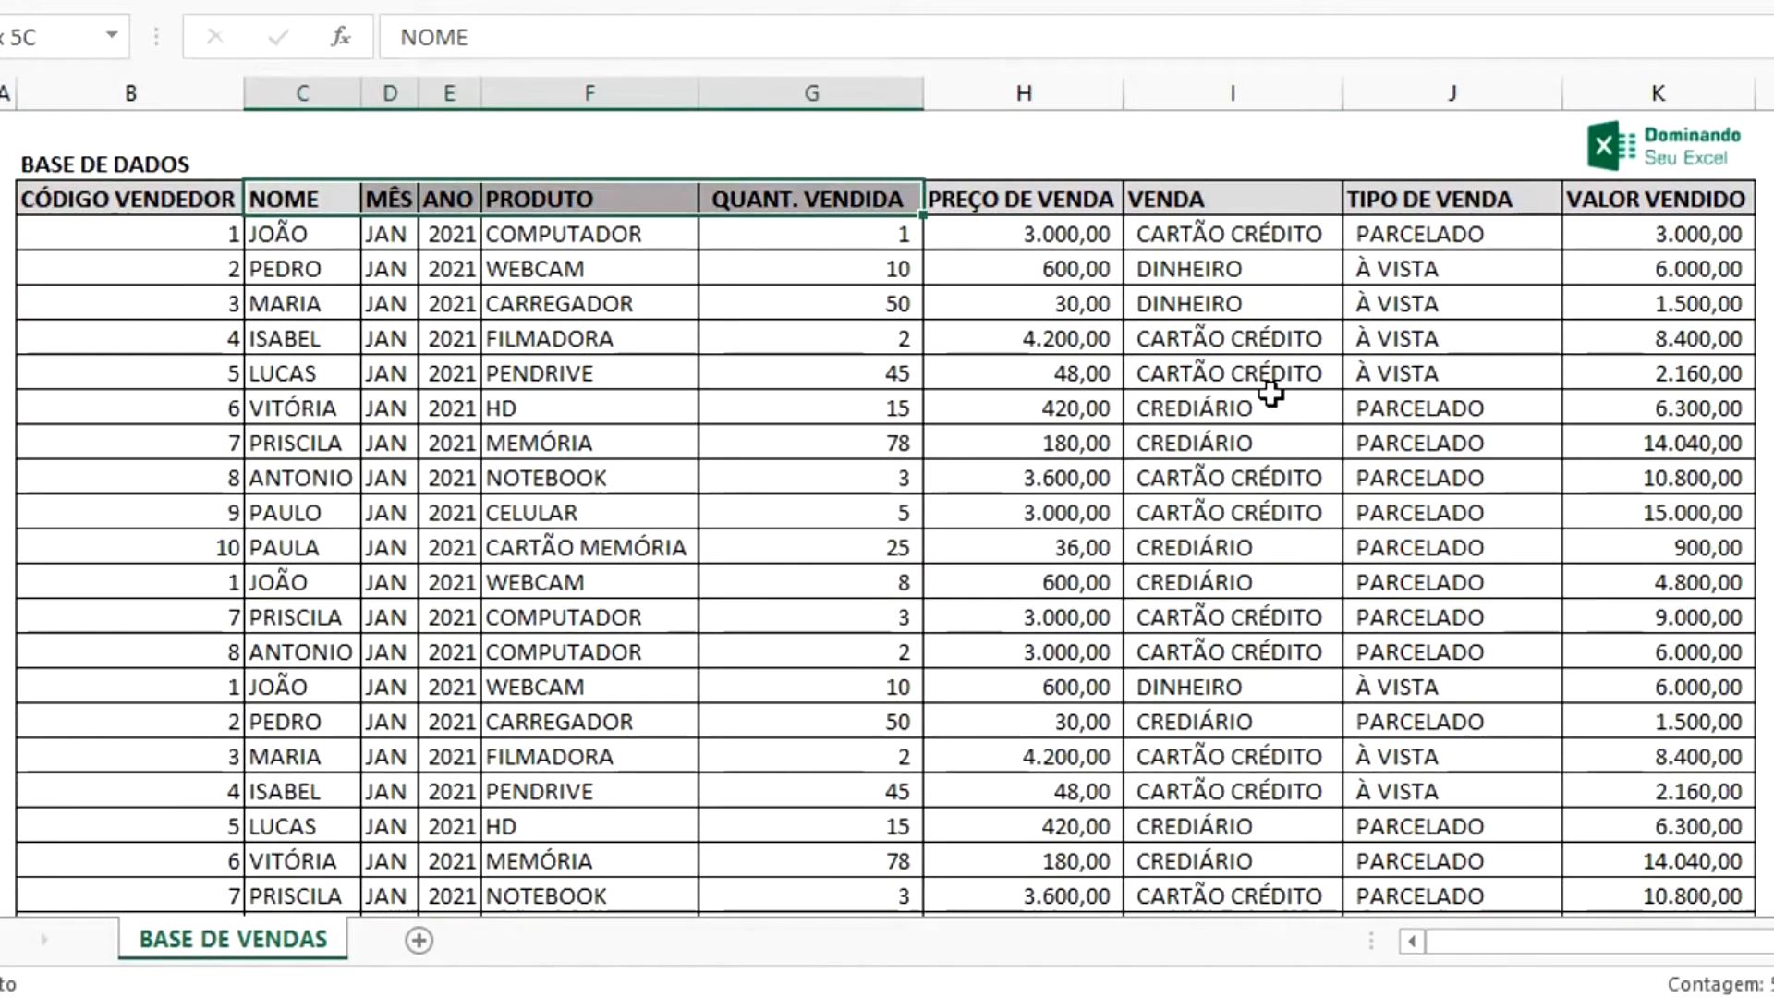
key("shift+Down")
key("shift+Down")
key("shift+Down")
key("shift+Down")
key("shift+Down")
key("shift+Down")
key("shift+Down")
key("shift+Down")
key("shift+Down")
key("shift+Down")
key("shift+Down")
key("shift+Down")
key("shift+Down")
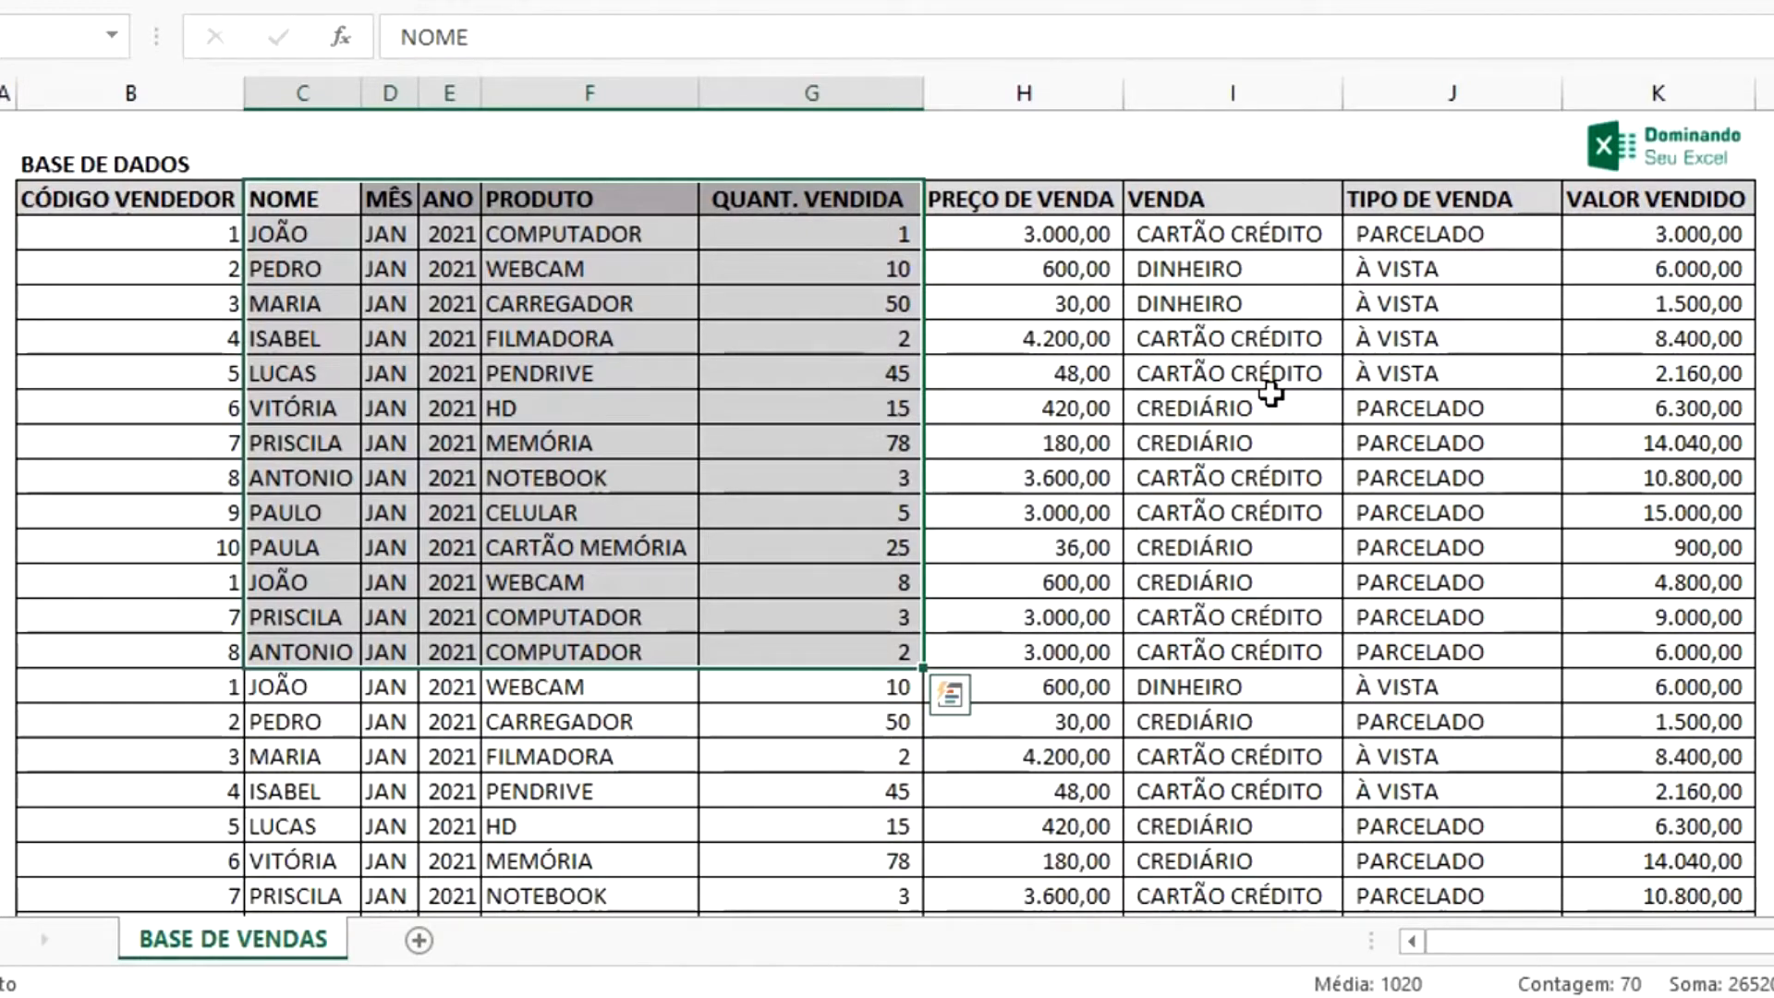
key("Left")
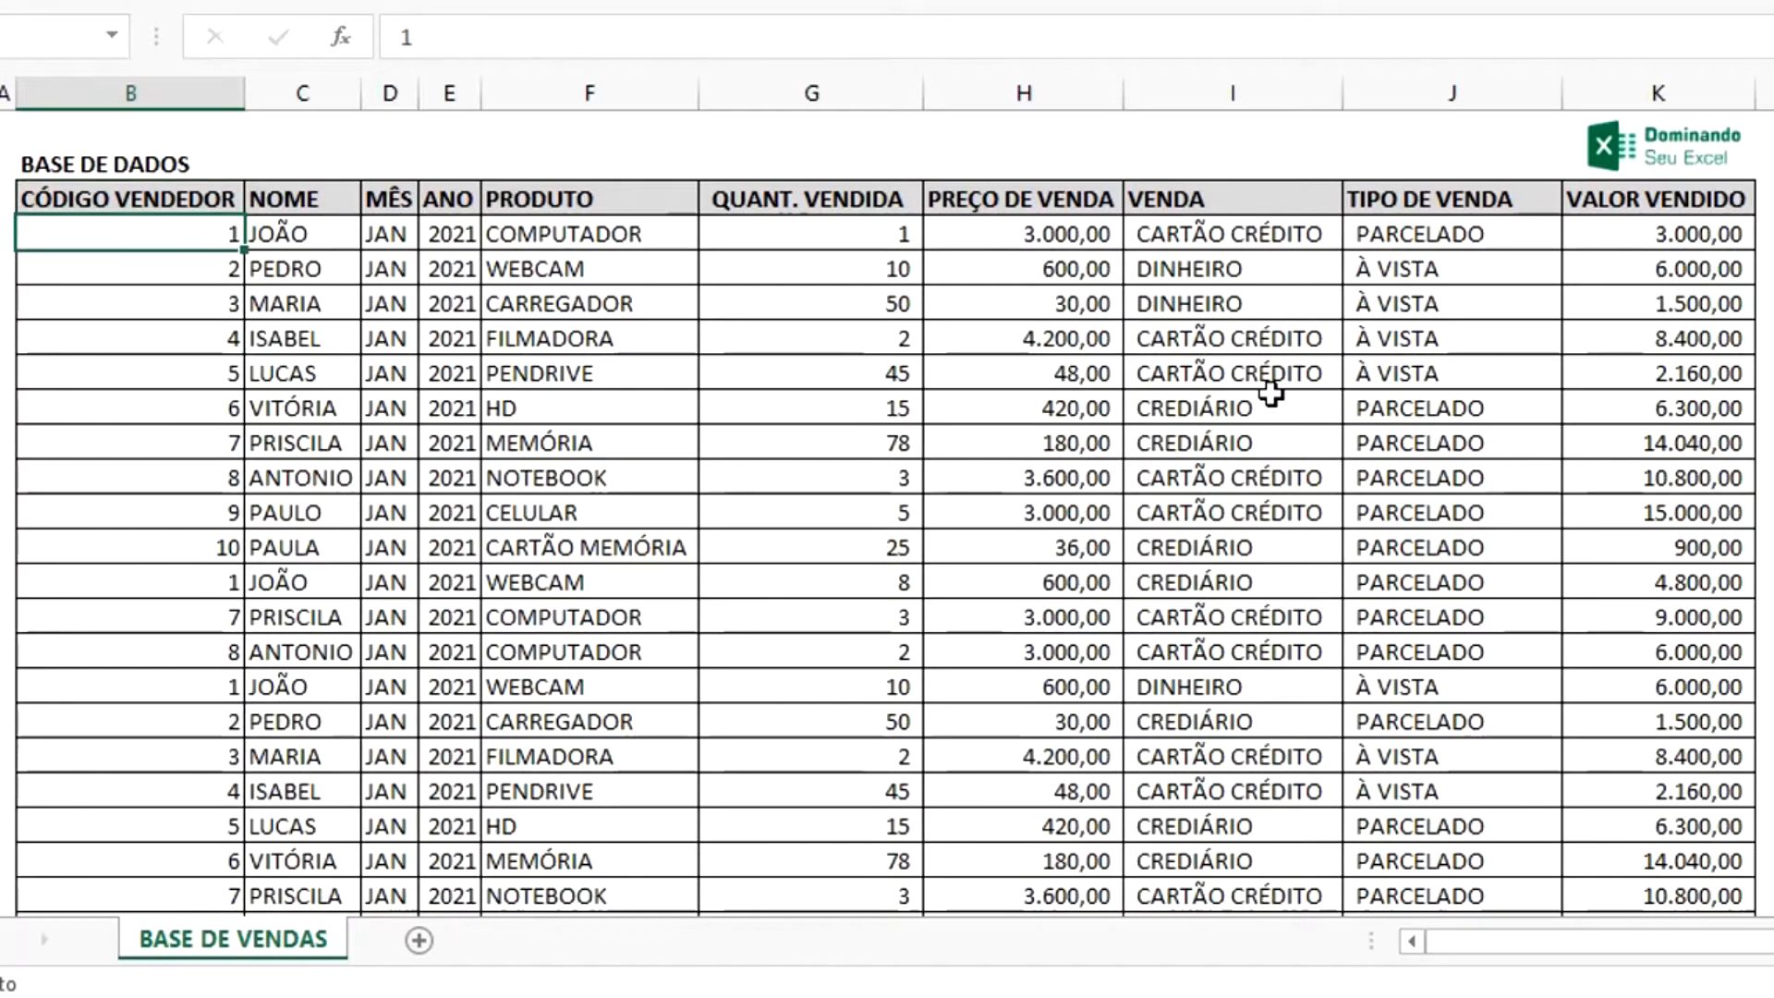
Select the whole sales table from CÓDIGO VENDEDOR through VALOR VENDIDO, range B3:K279.
key("shift+Right")
key("shift+Right")
key("shift+Right")
key("shift+Right")
key("shift+Right")
key("shift+Right")
key("shift+Right")
key("shift+Right")
key("shift+Right")
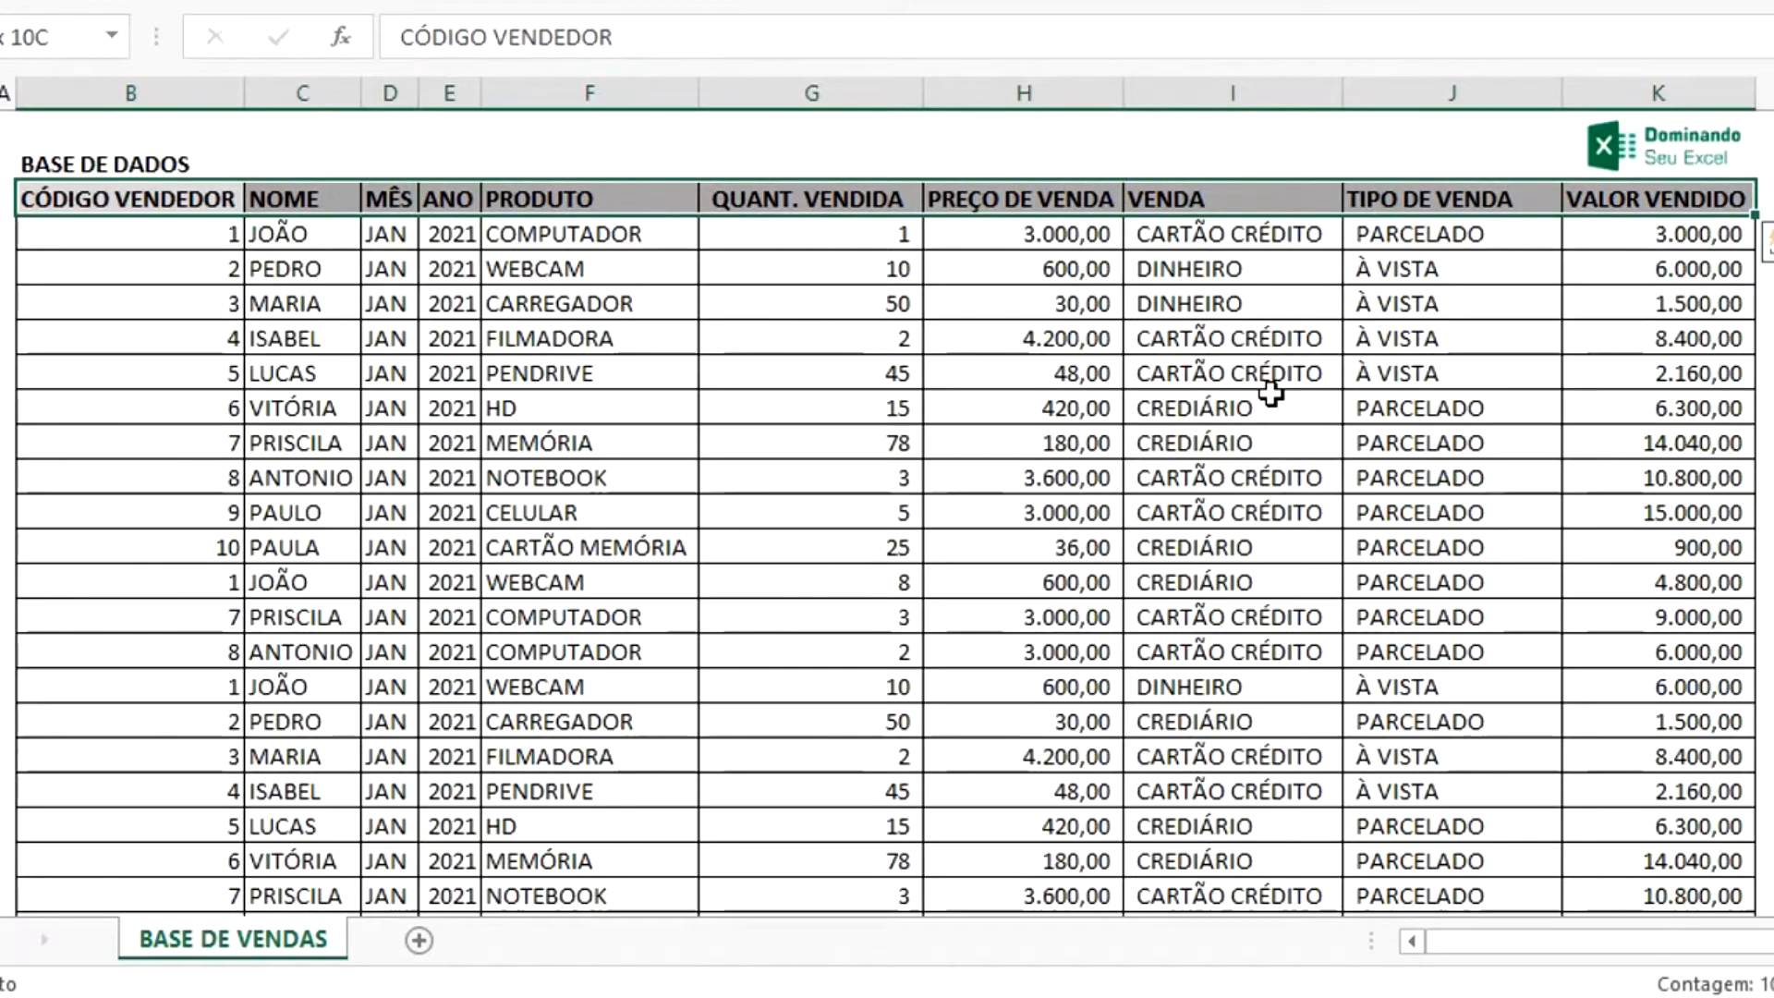
key("ctrl+shift+Down")
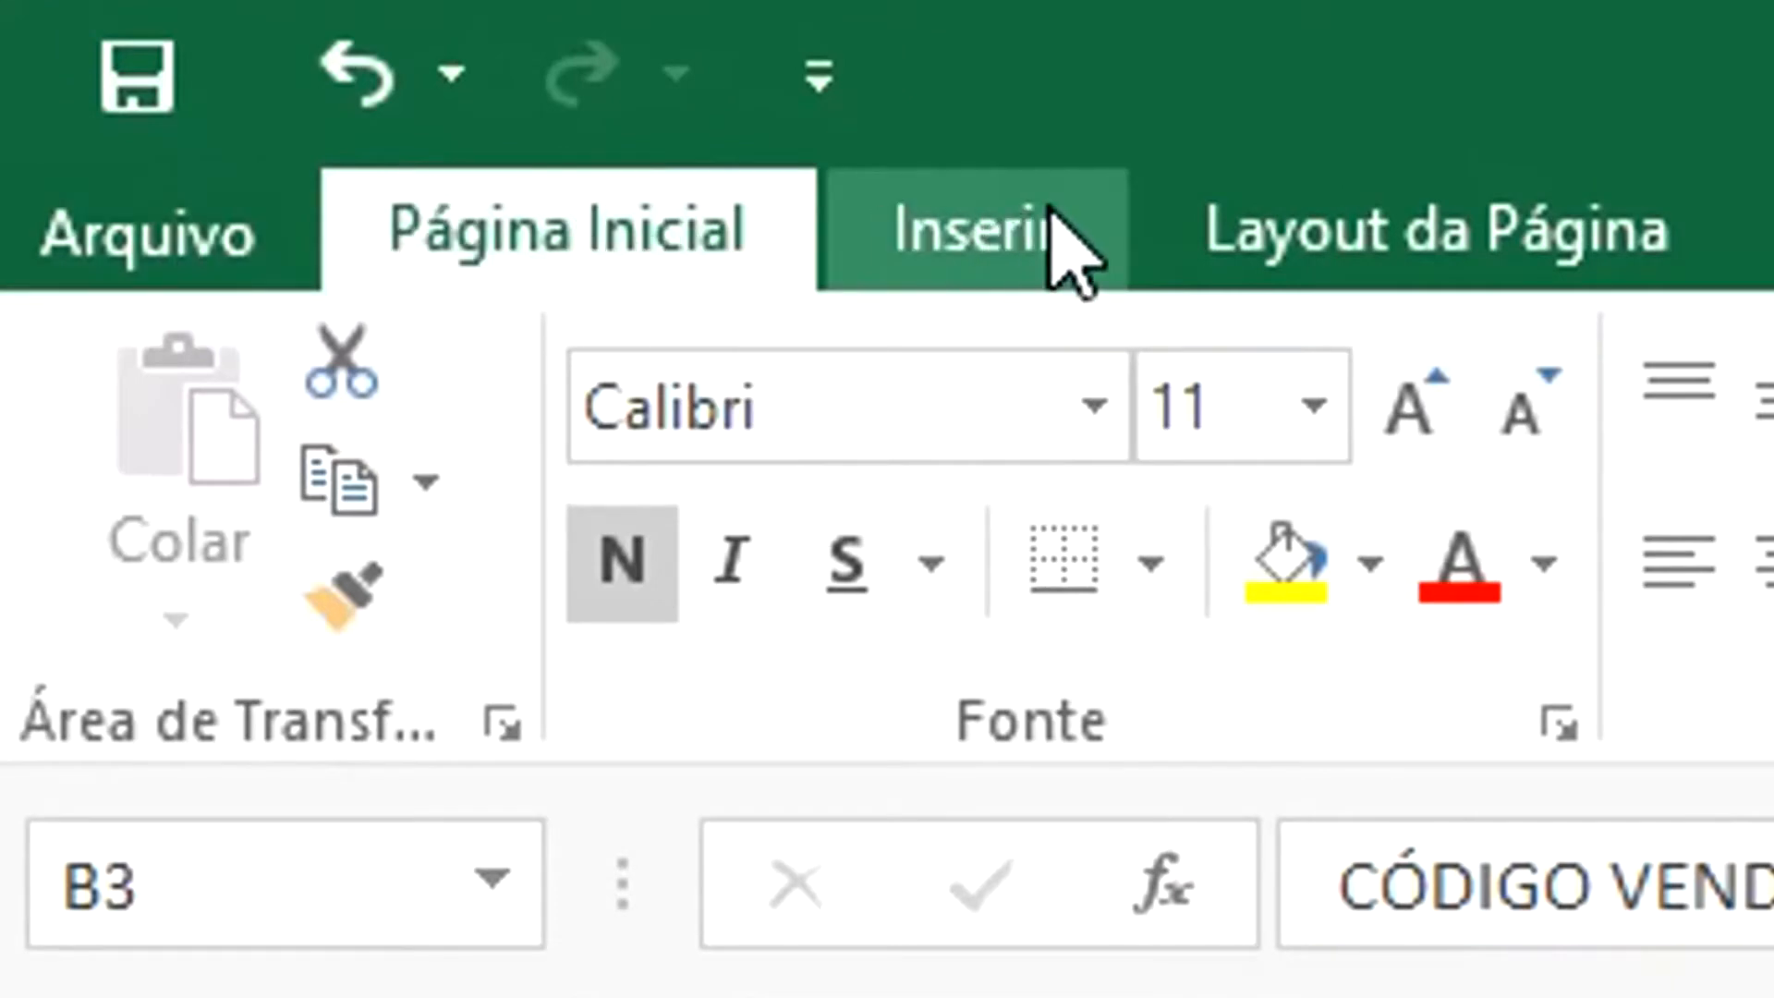
left_click(985, 248)
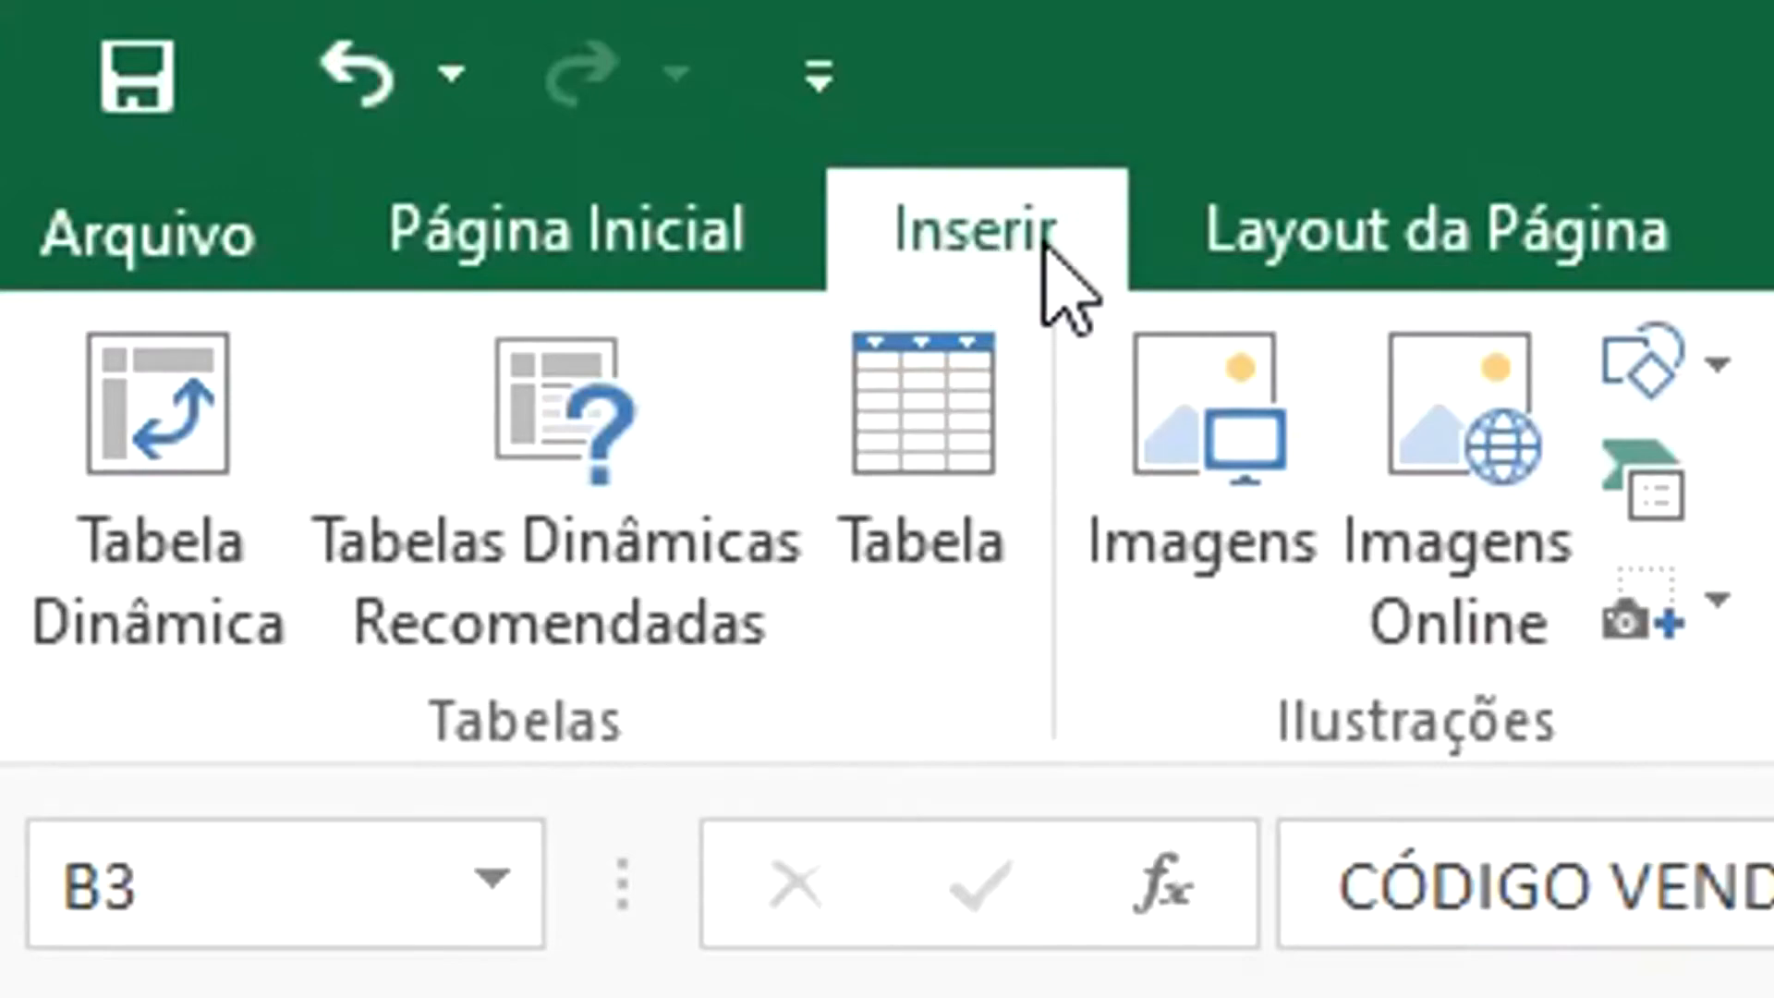
left_click(189, 467)
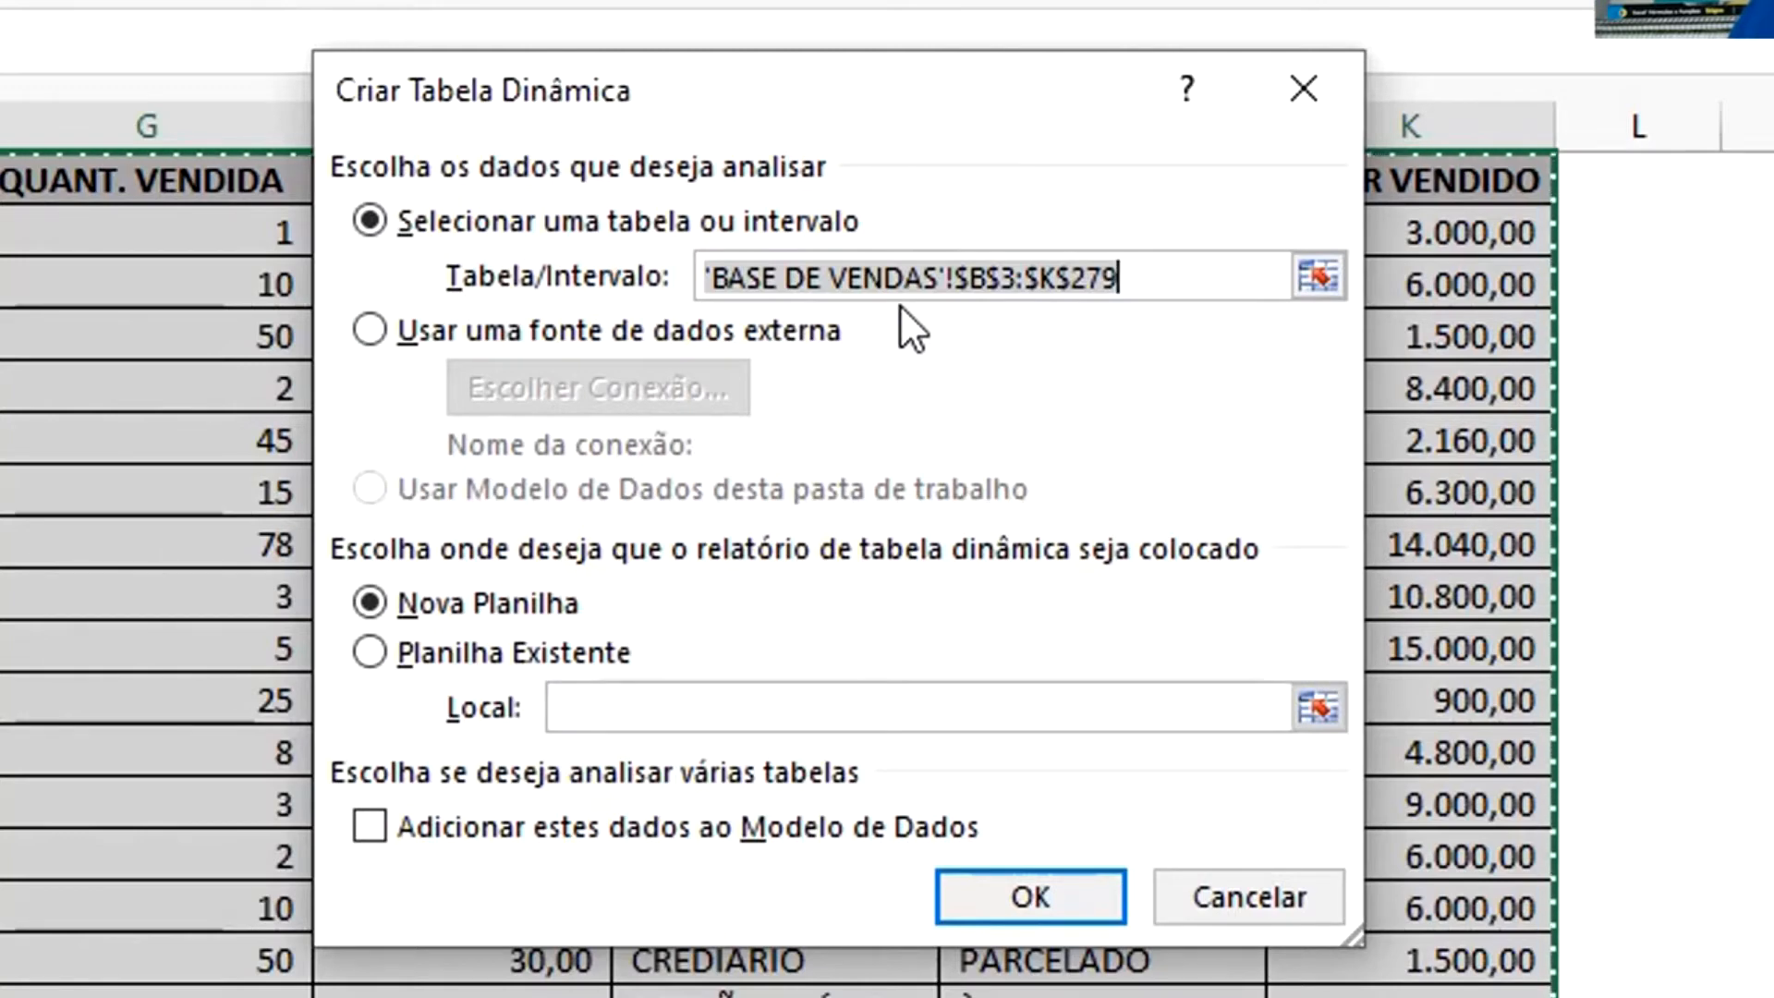
left_click_drag(1121, 278, 985, 277)
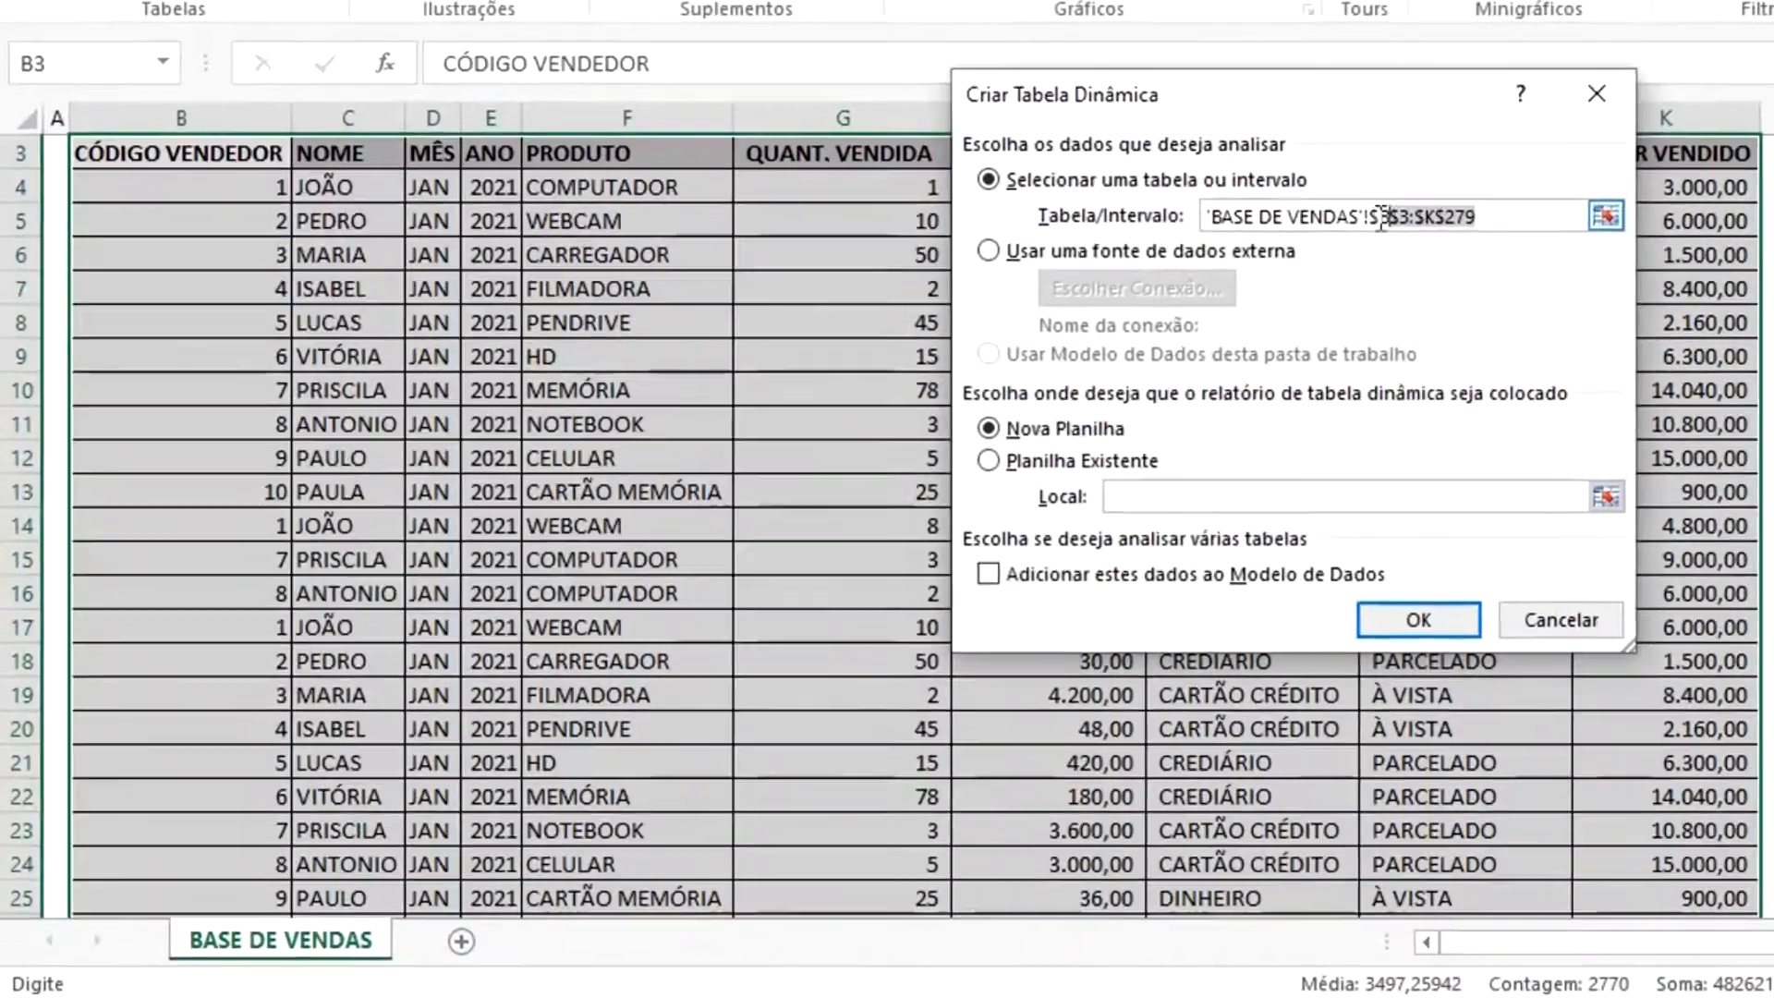
left_click(1065, 343)
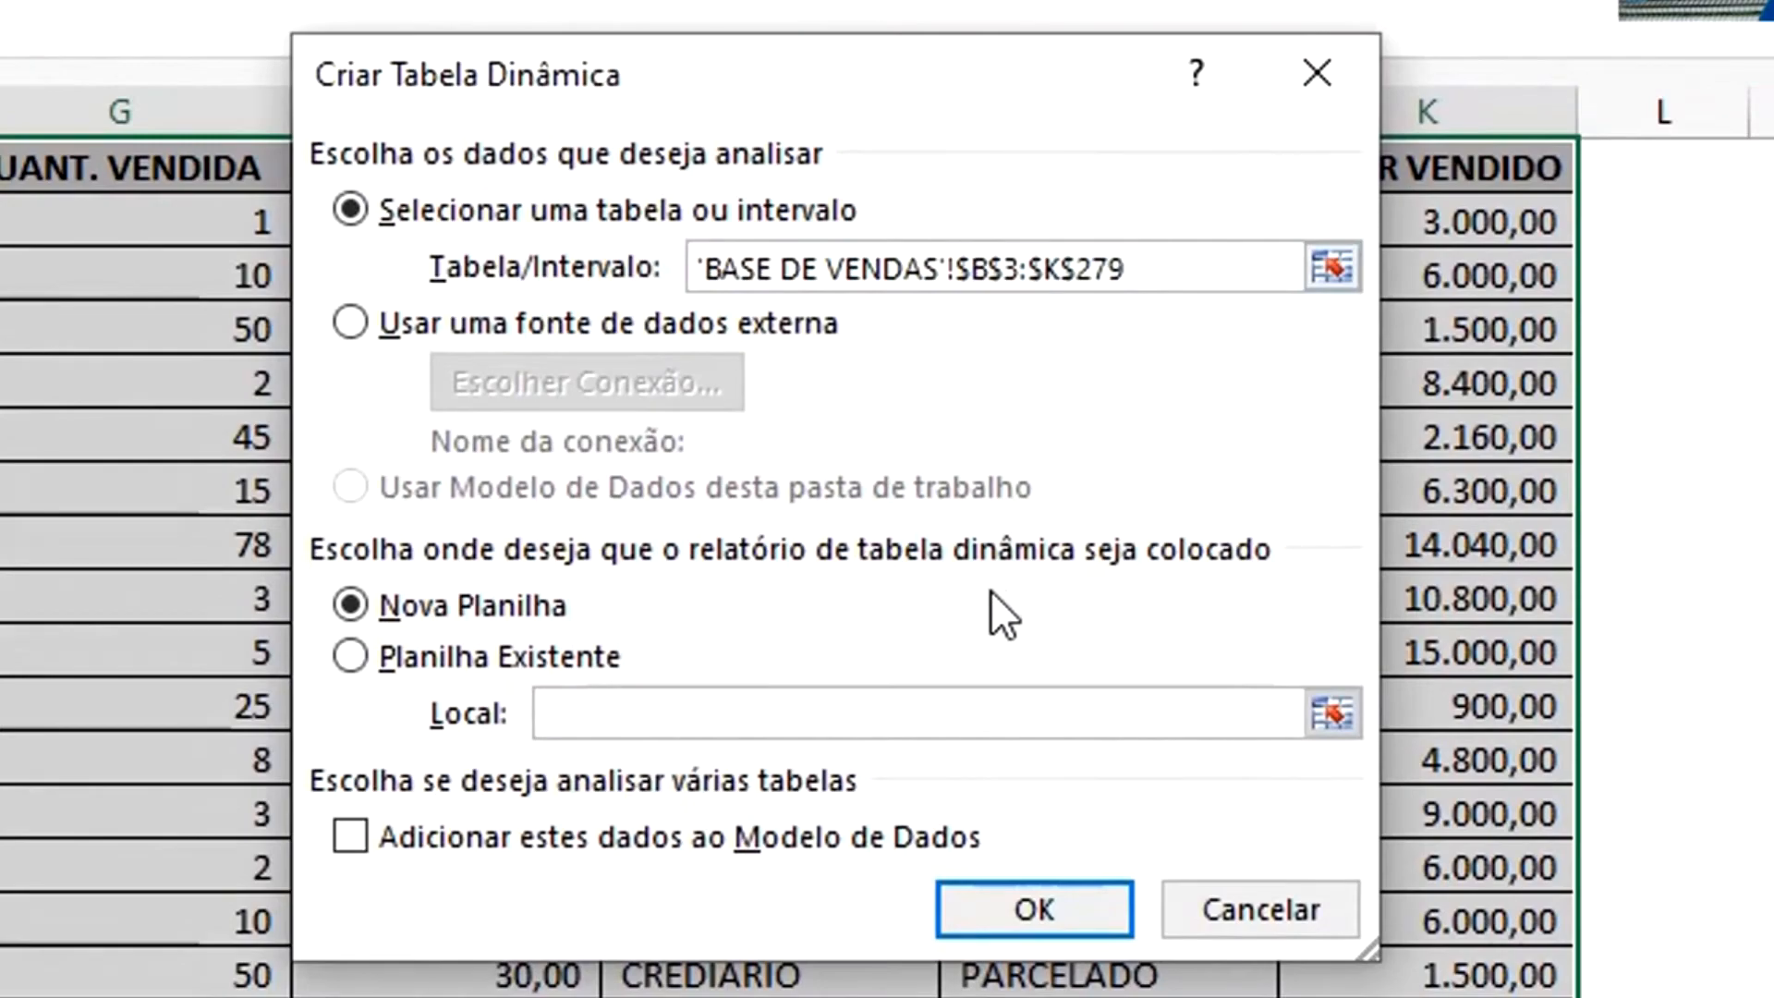
left_click(1298, 917)
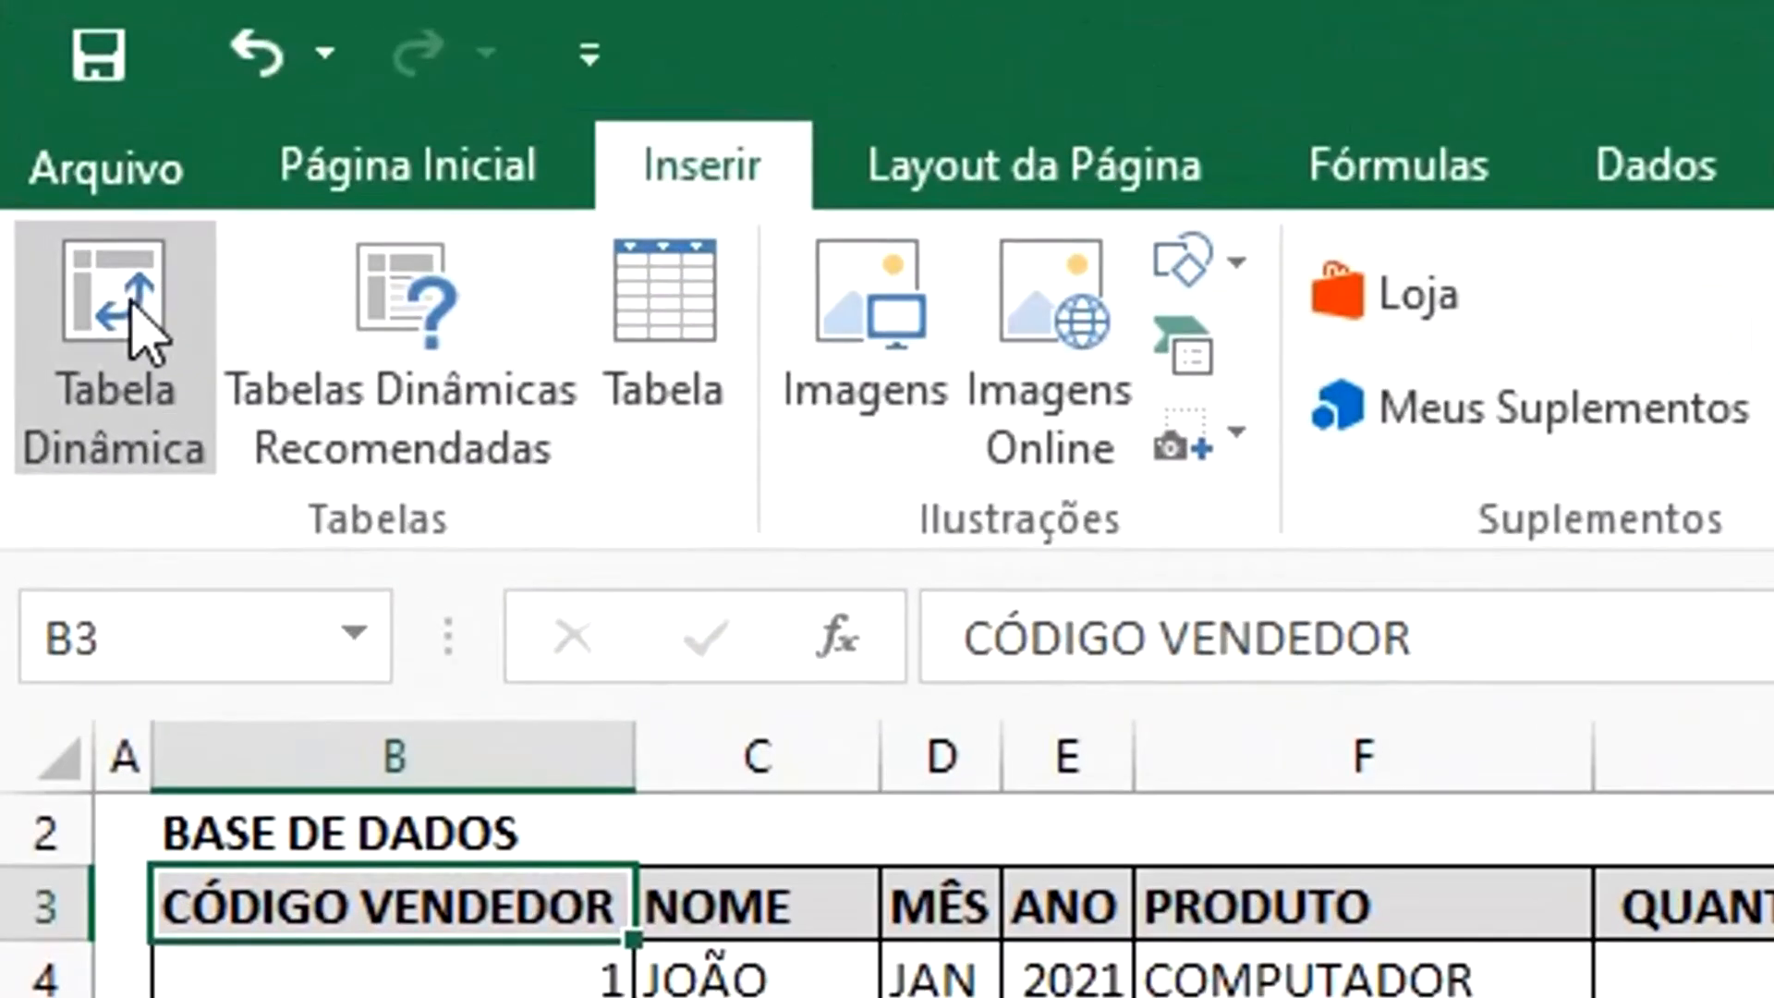
Start a new PivotTable and reselect its source range as B3:K279 on the BASE DE VENDAS sheet.
left_click(139, 332)
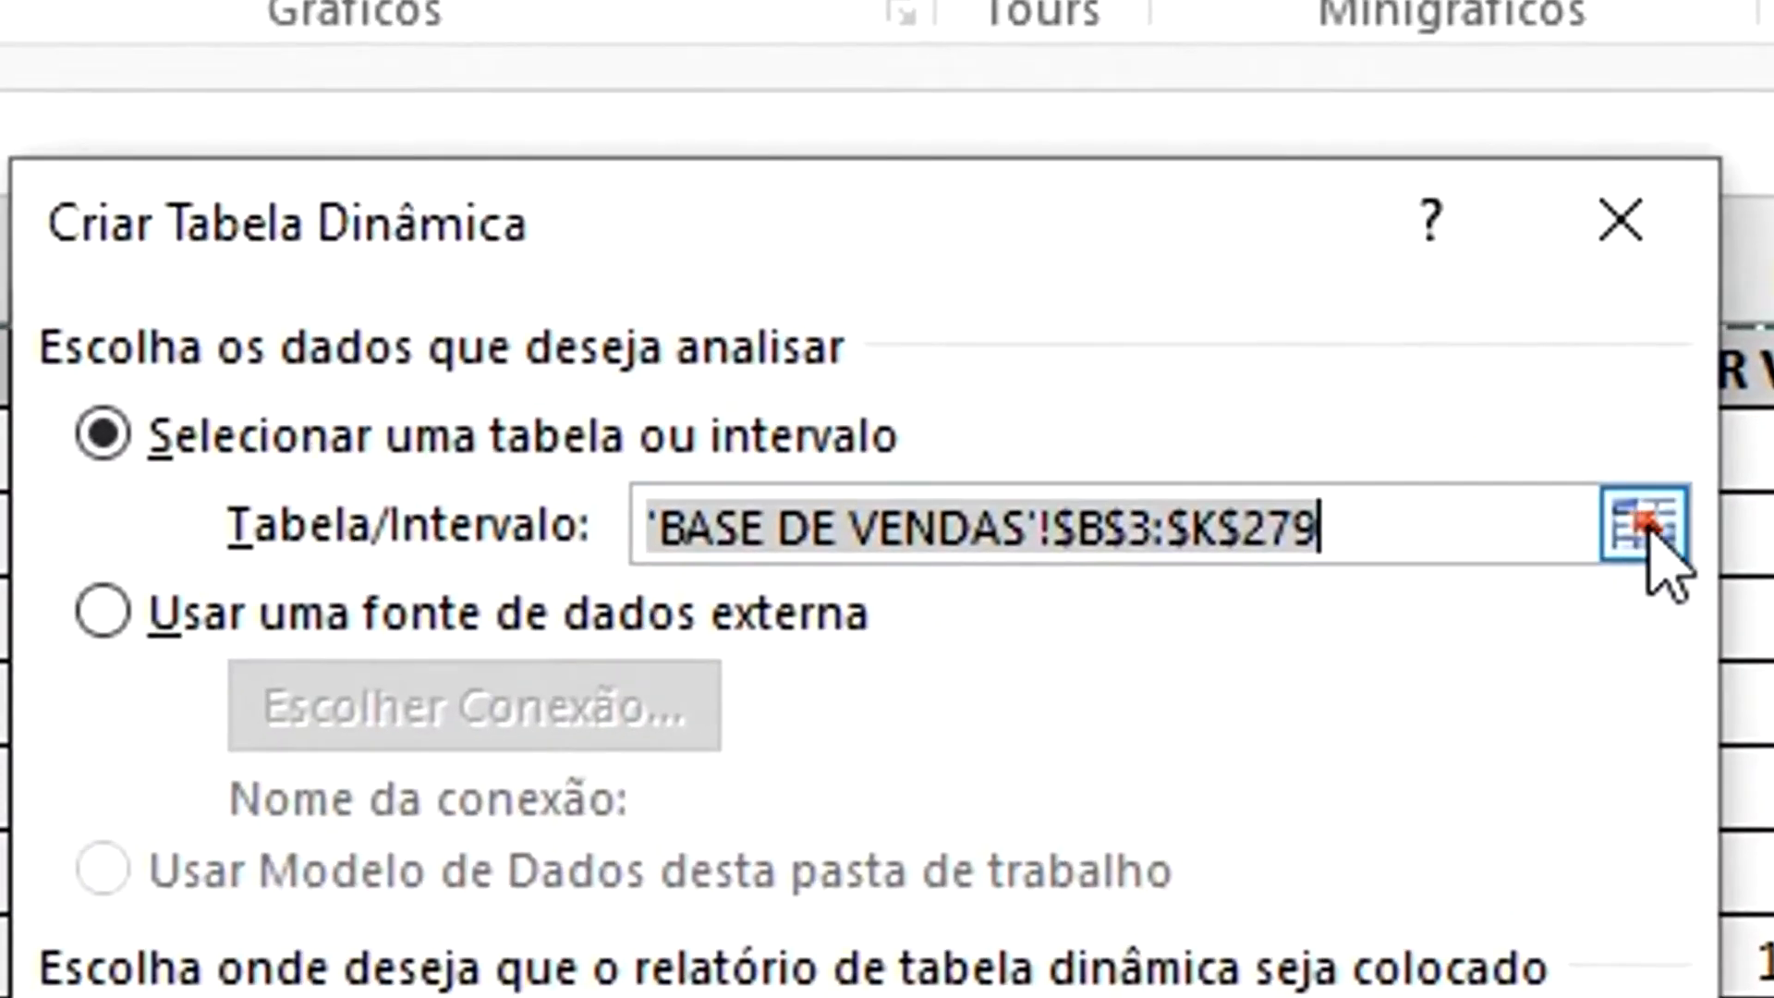
left_click(1645, 527)
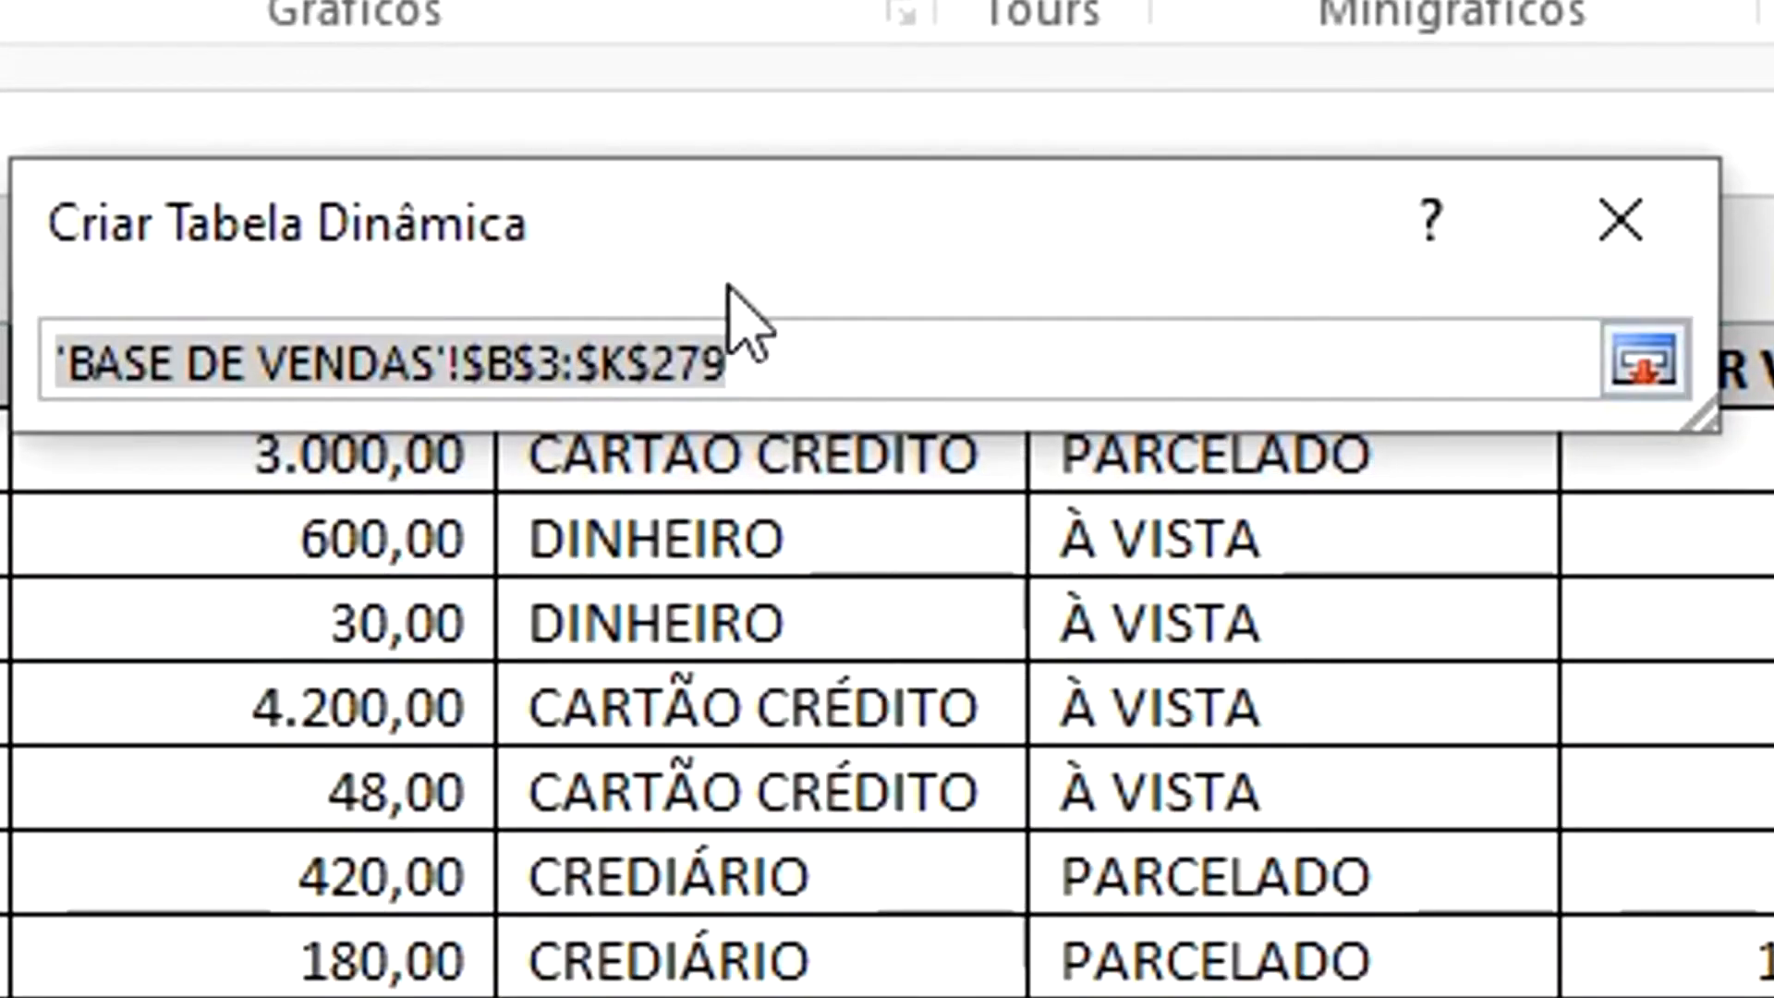
scroll(887, 703, "up", 1)
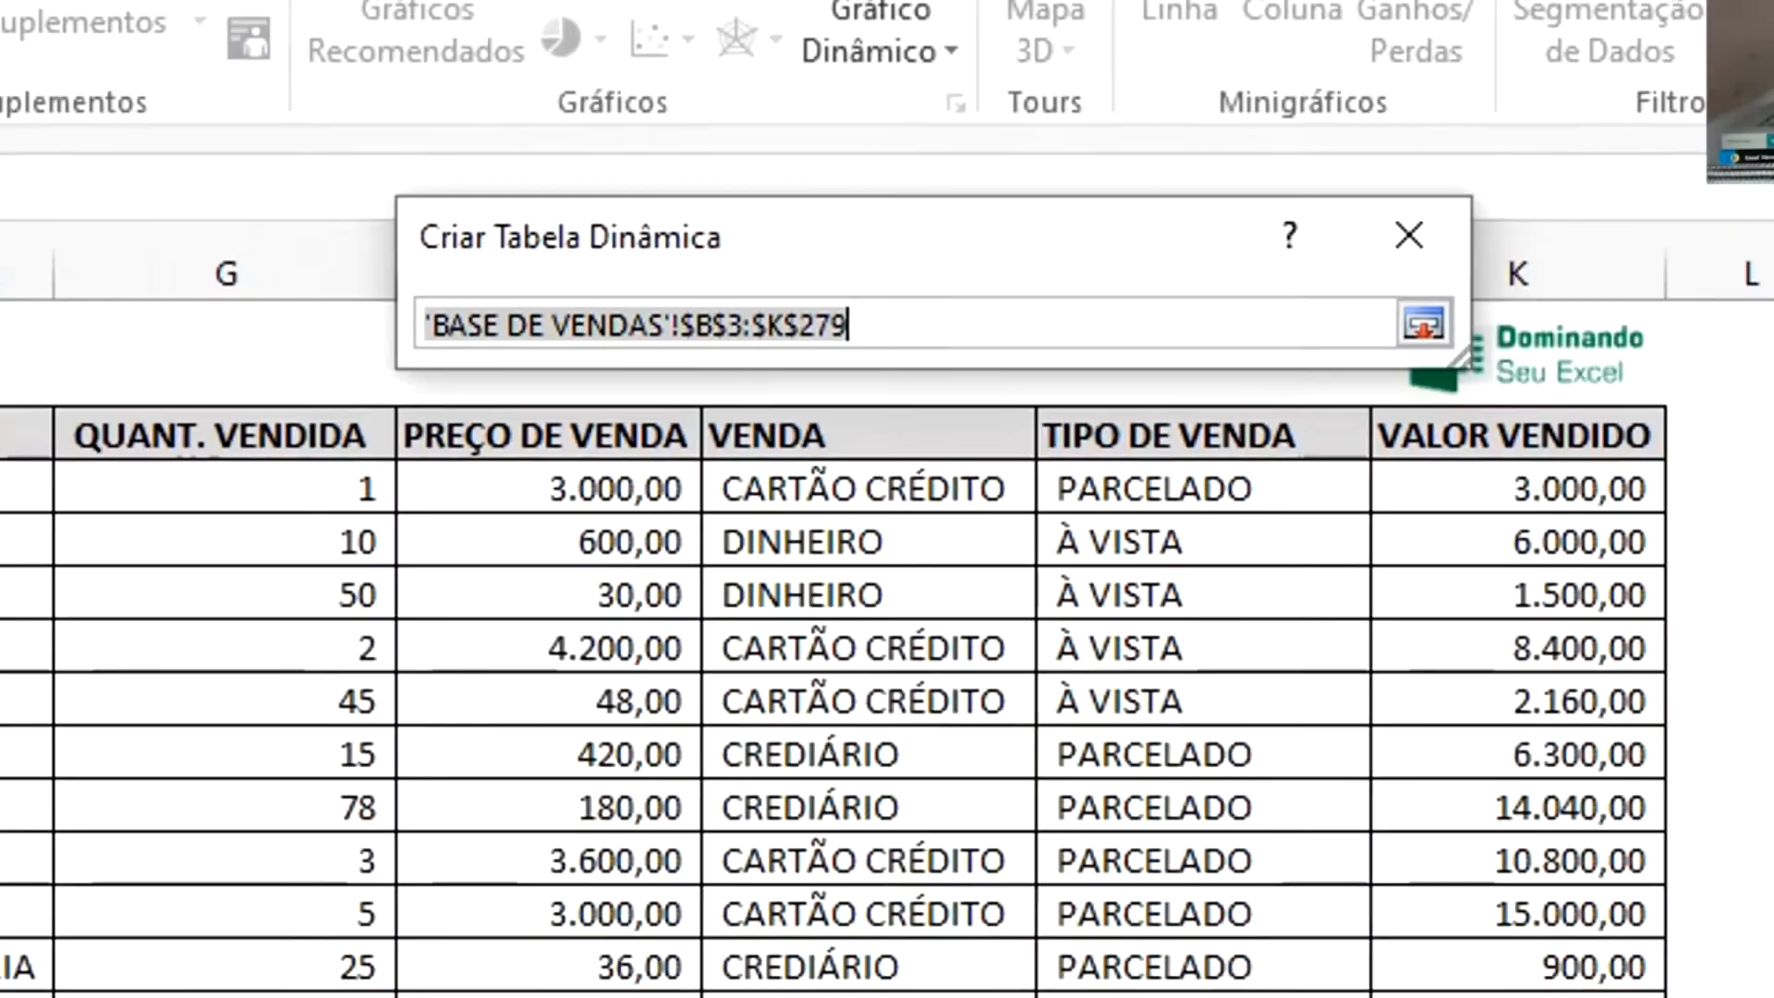
left_click(166, 344)
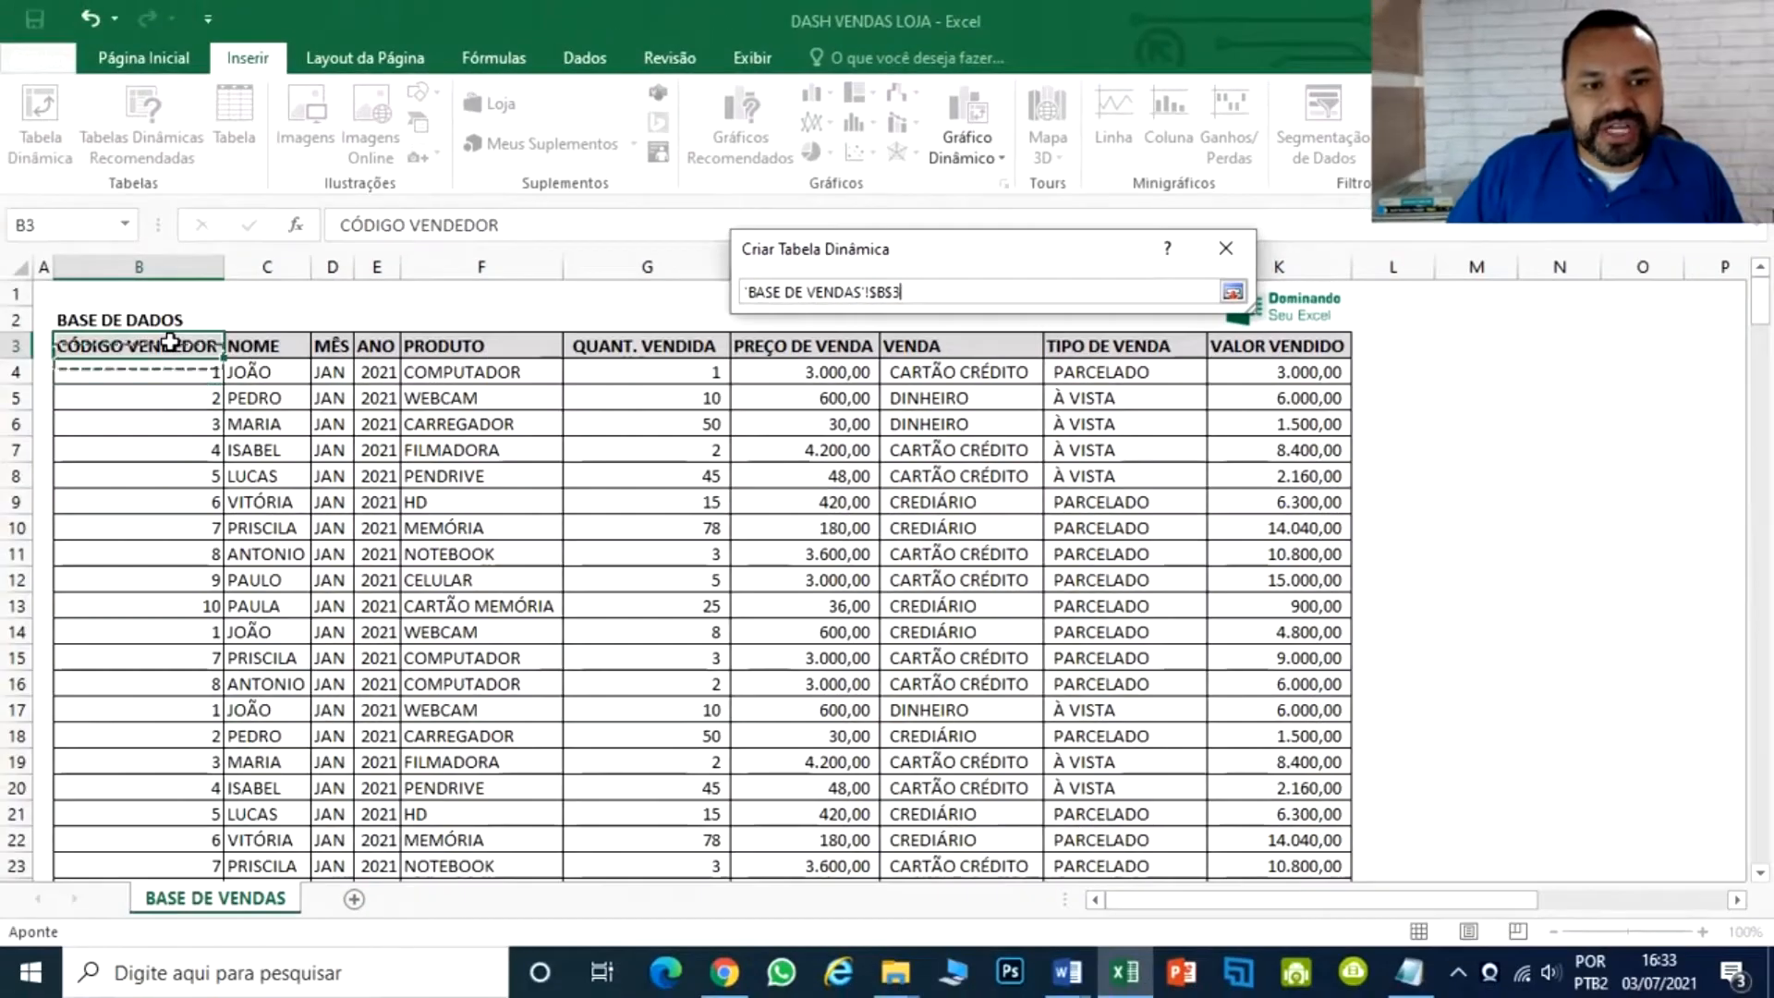
key("shift+Right")
key("shift+Right")
key("shift+Right")
key("shift+Right")
key("shift+Right")
key("shift+Right")
key("shift+Right")
key("shift+Right")
key("shift+Right")
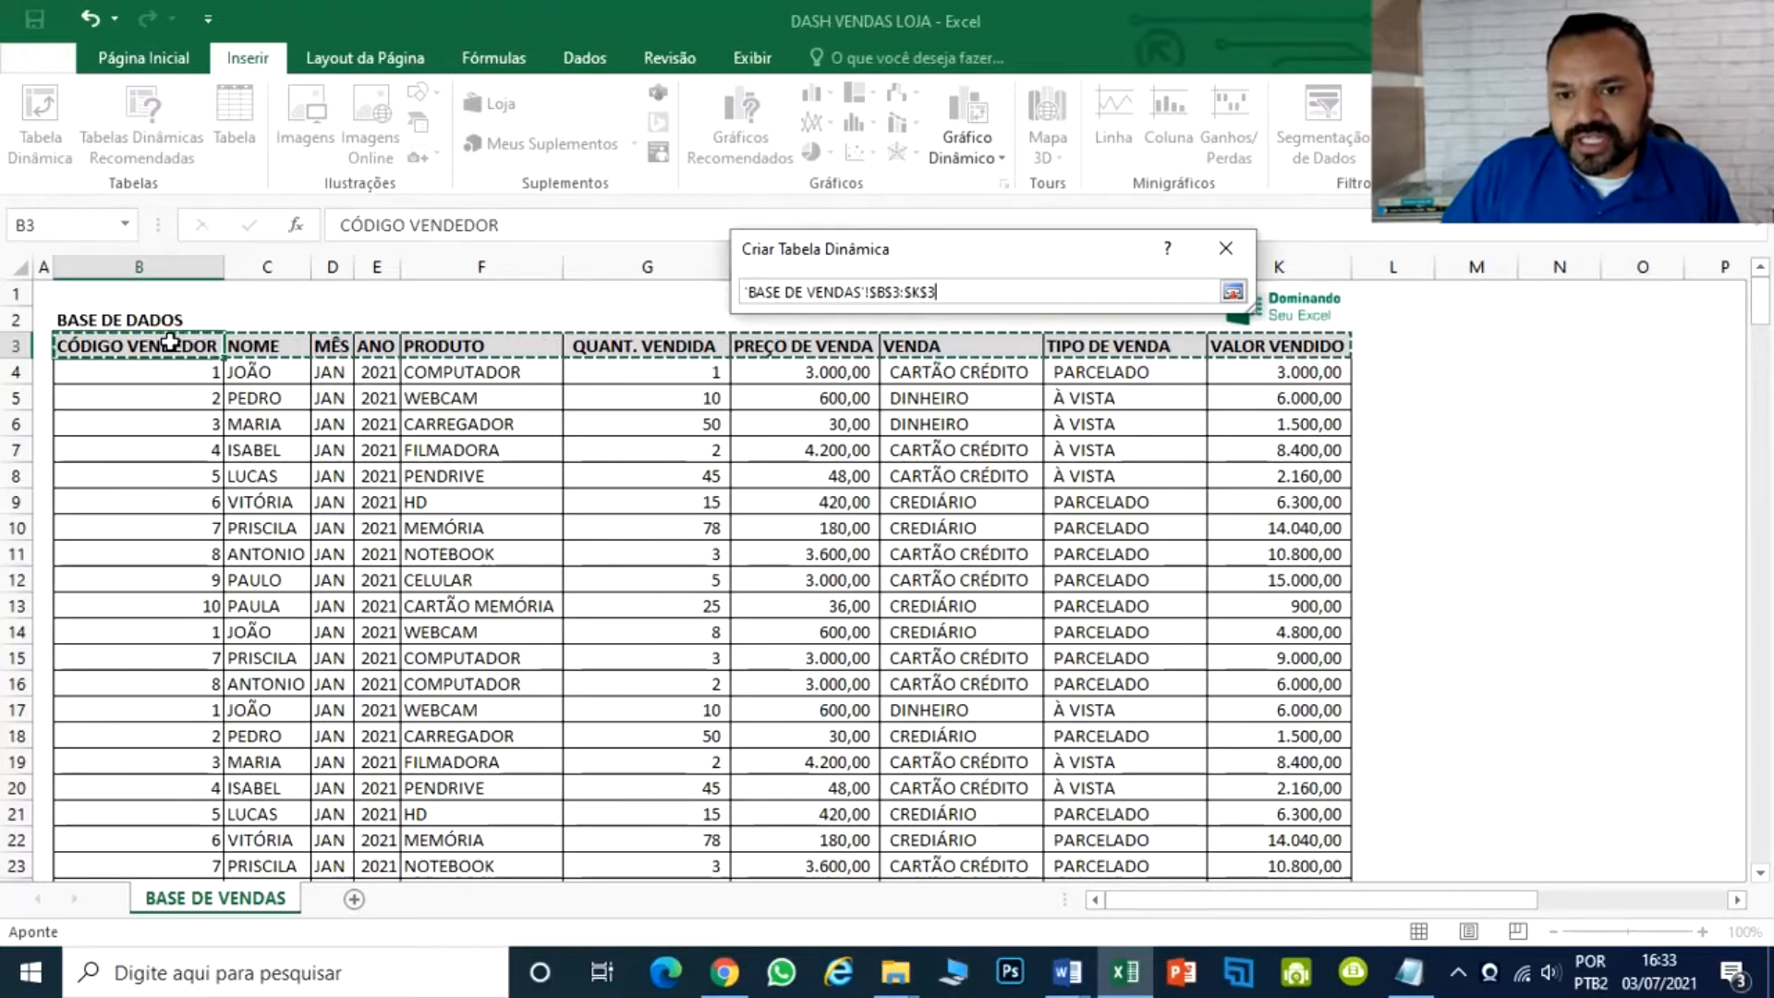
key("ctrl+shift+Down")
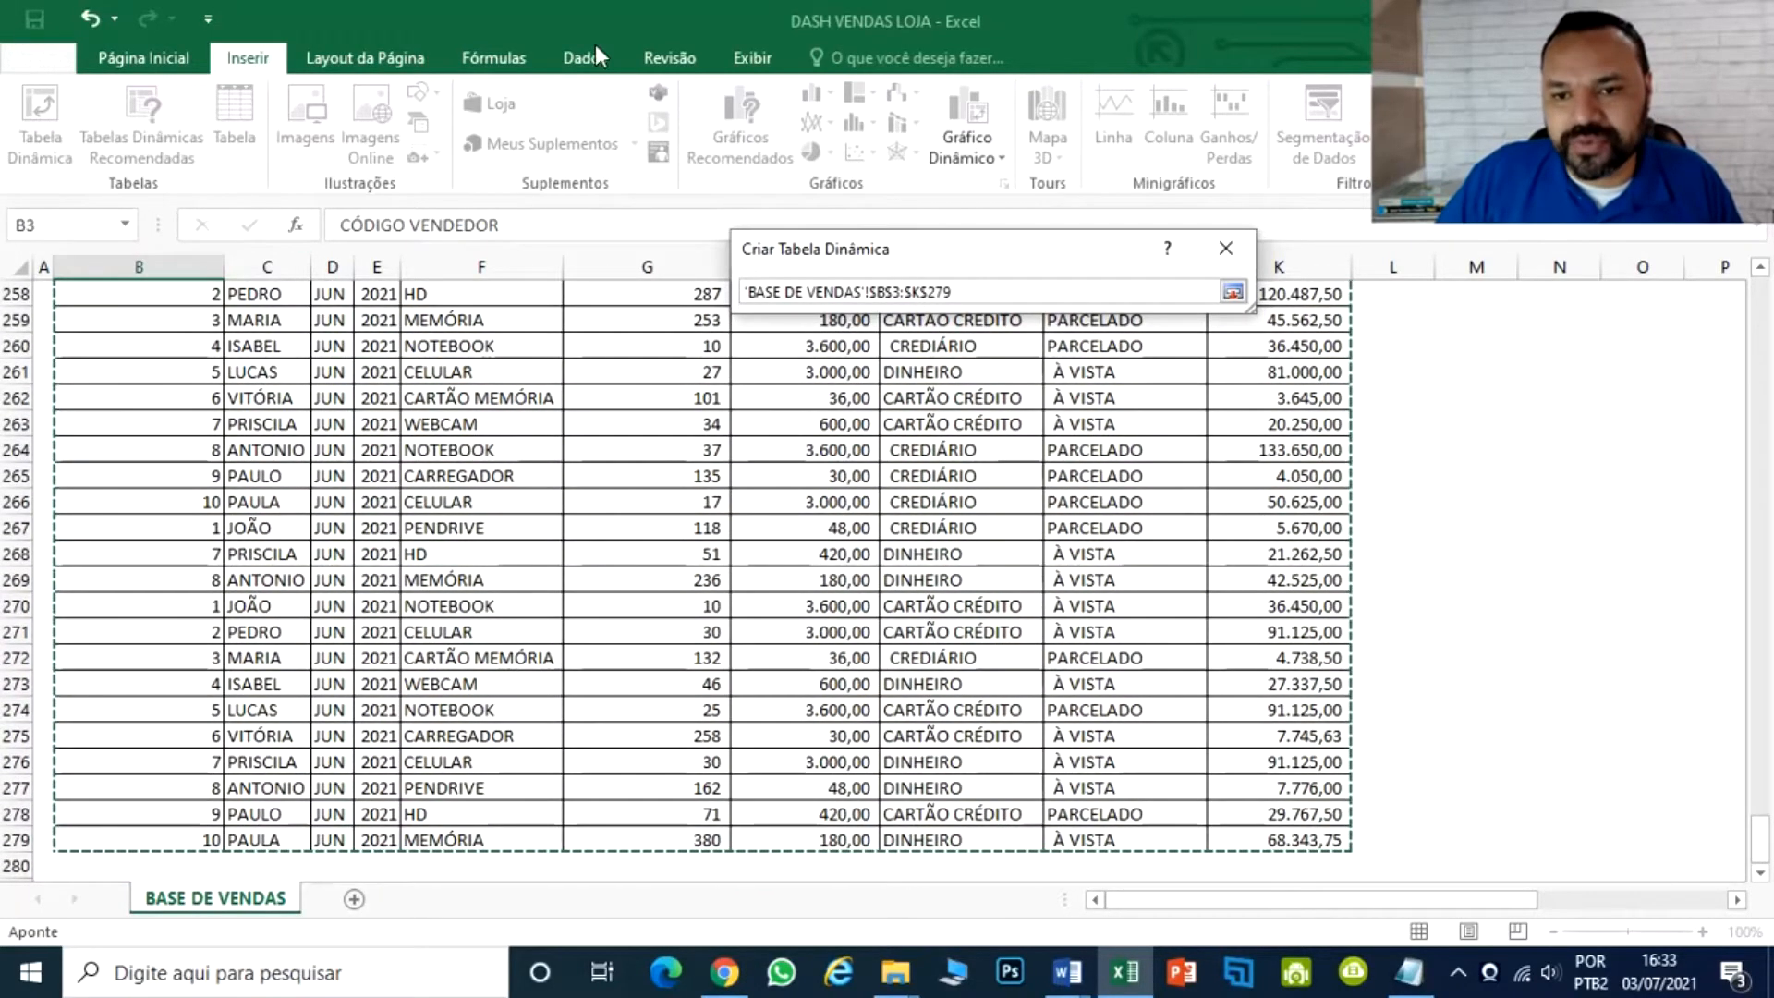
left_click(1232, 292)
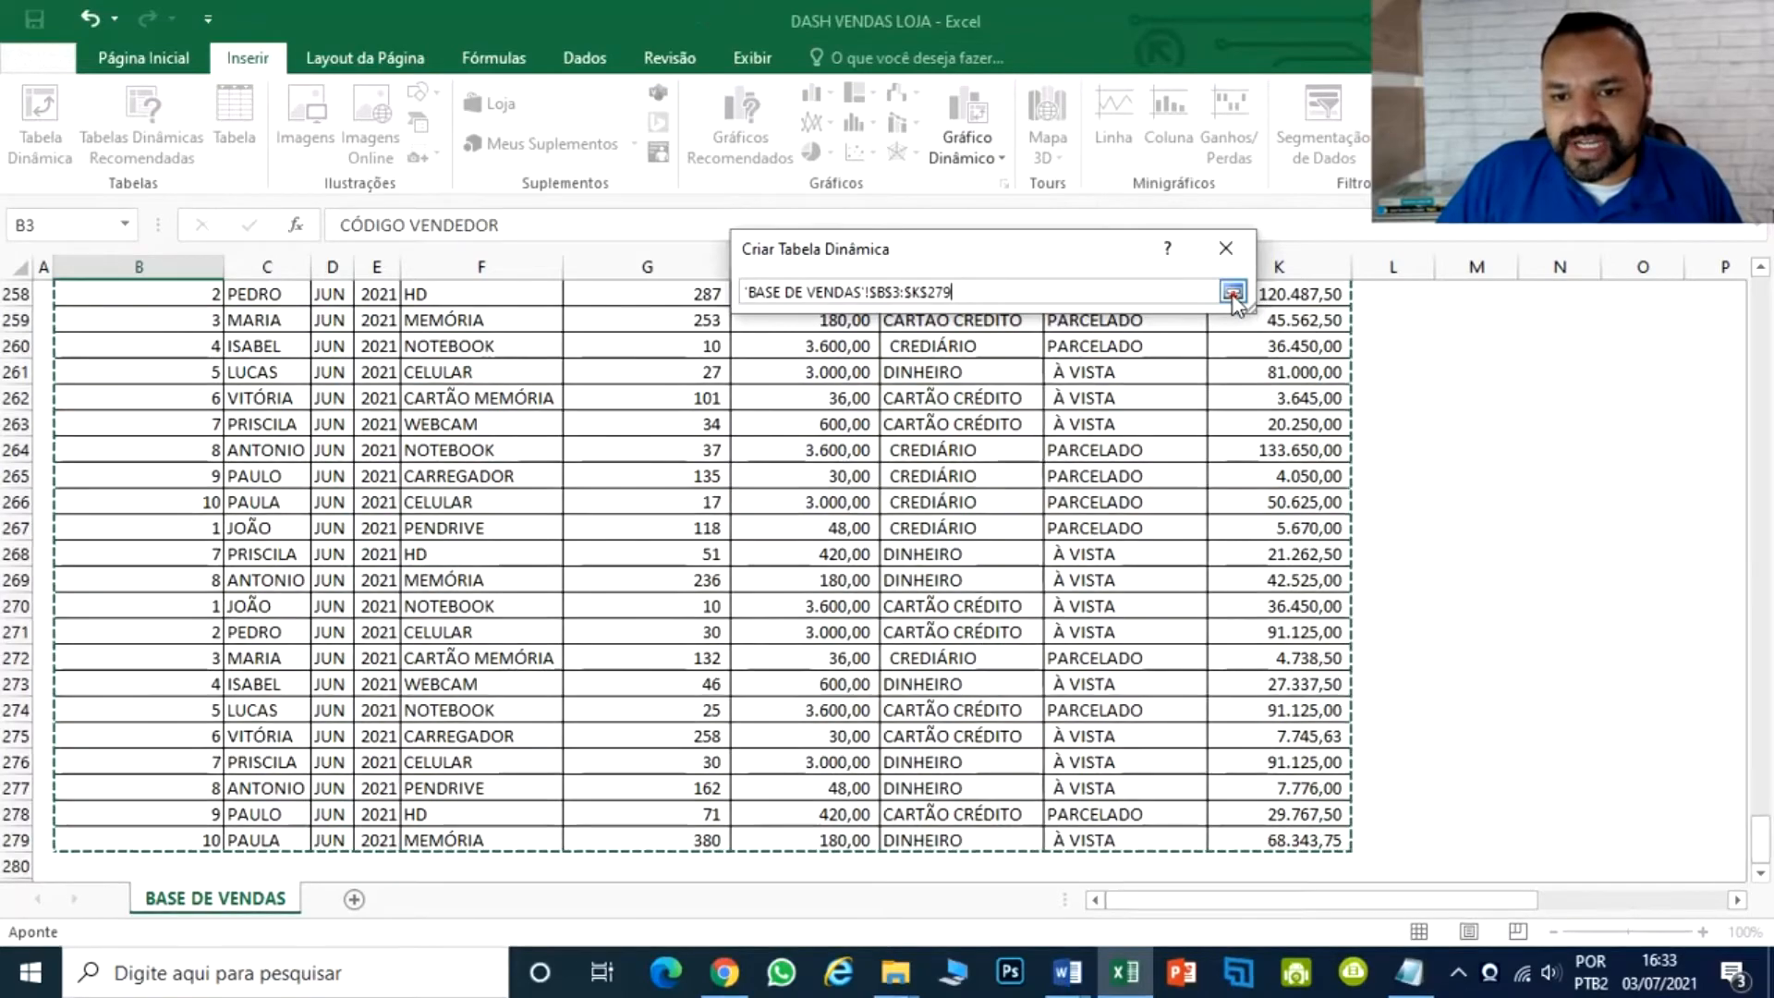
Check the source range and create the PivotTable on a new worksheet (Nova Planilha).
left_click_drag(1204, 424, 952, 418)
left_click(909, 426)
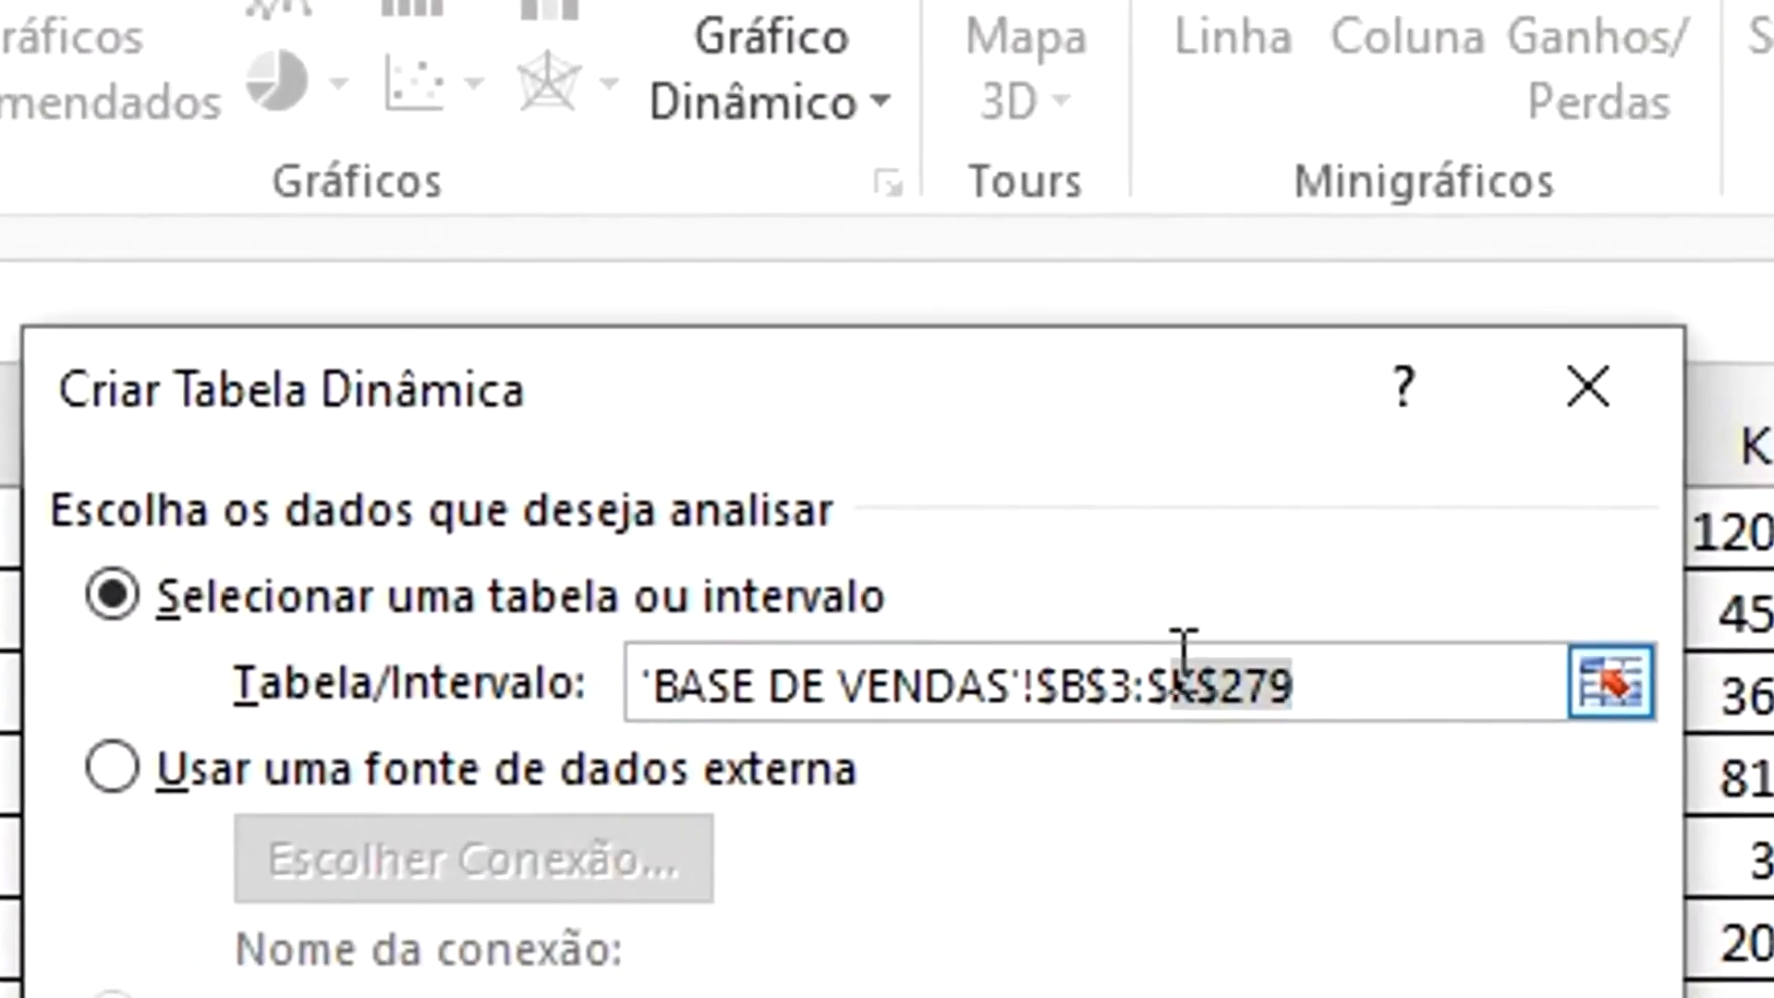
left_click_drag(643, 742, 627, 697)
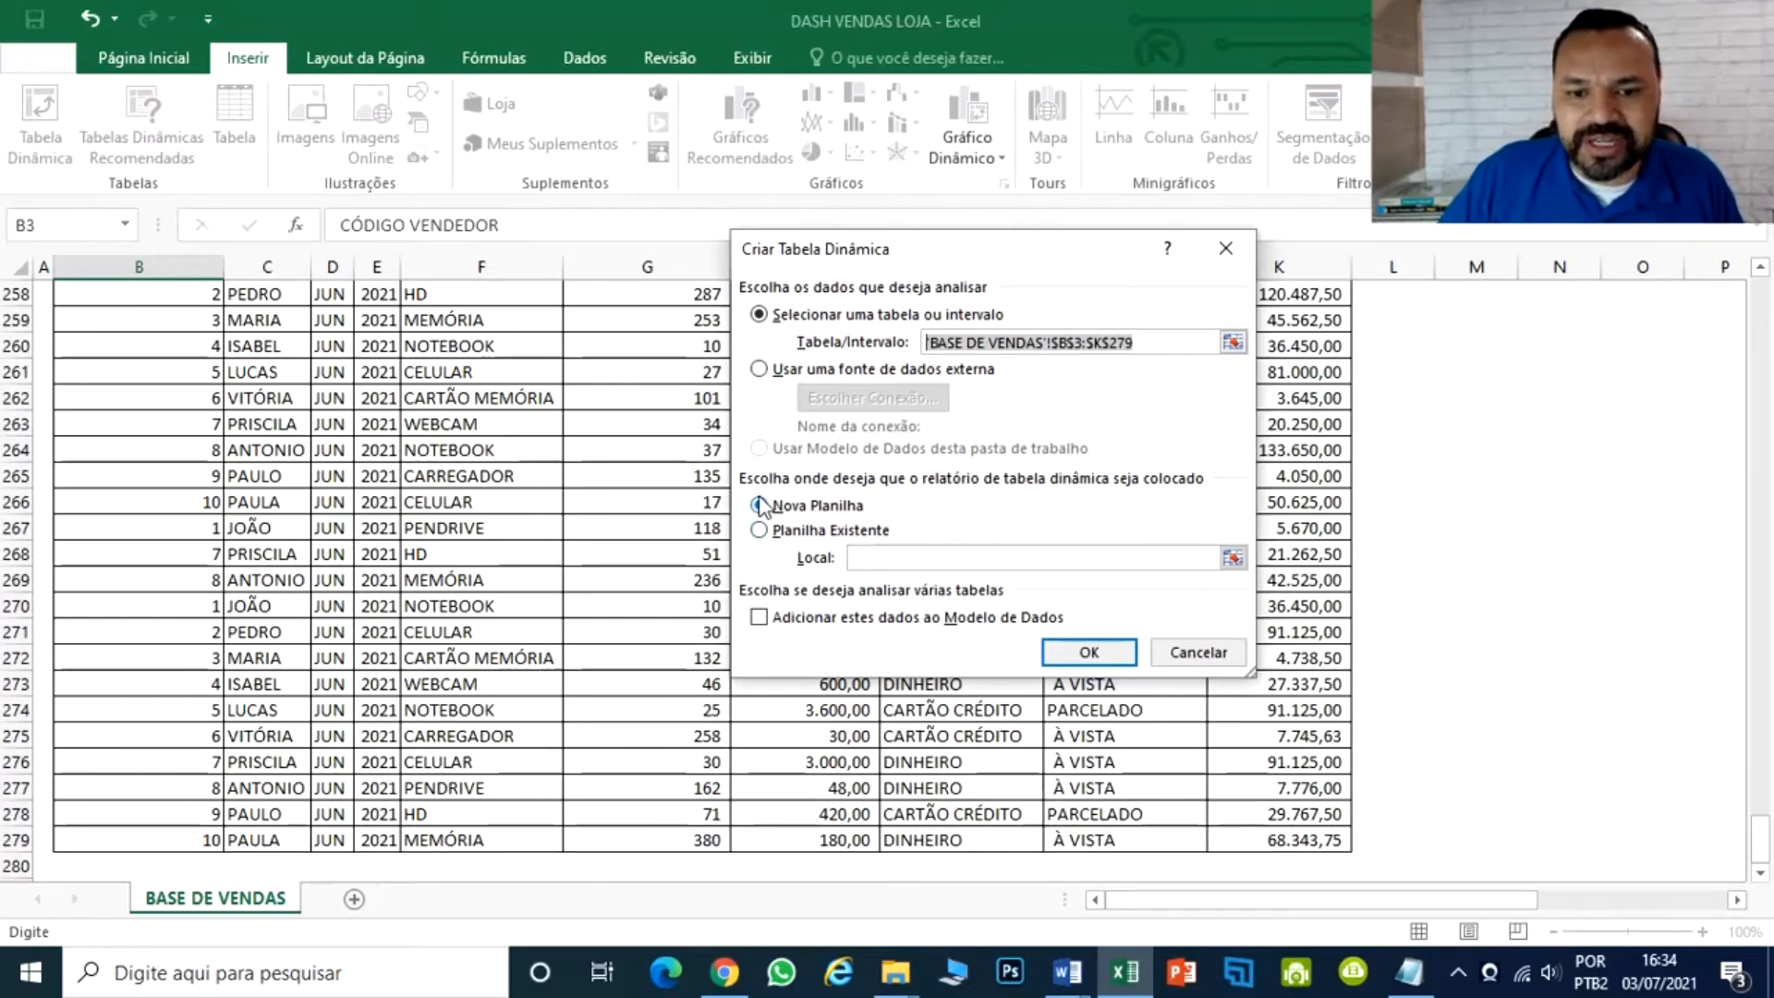
left_click(1116, 657)
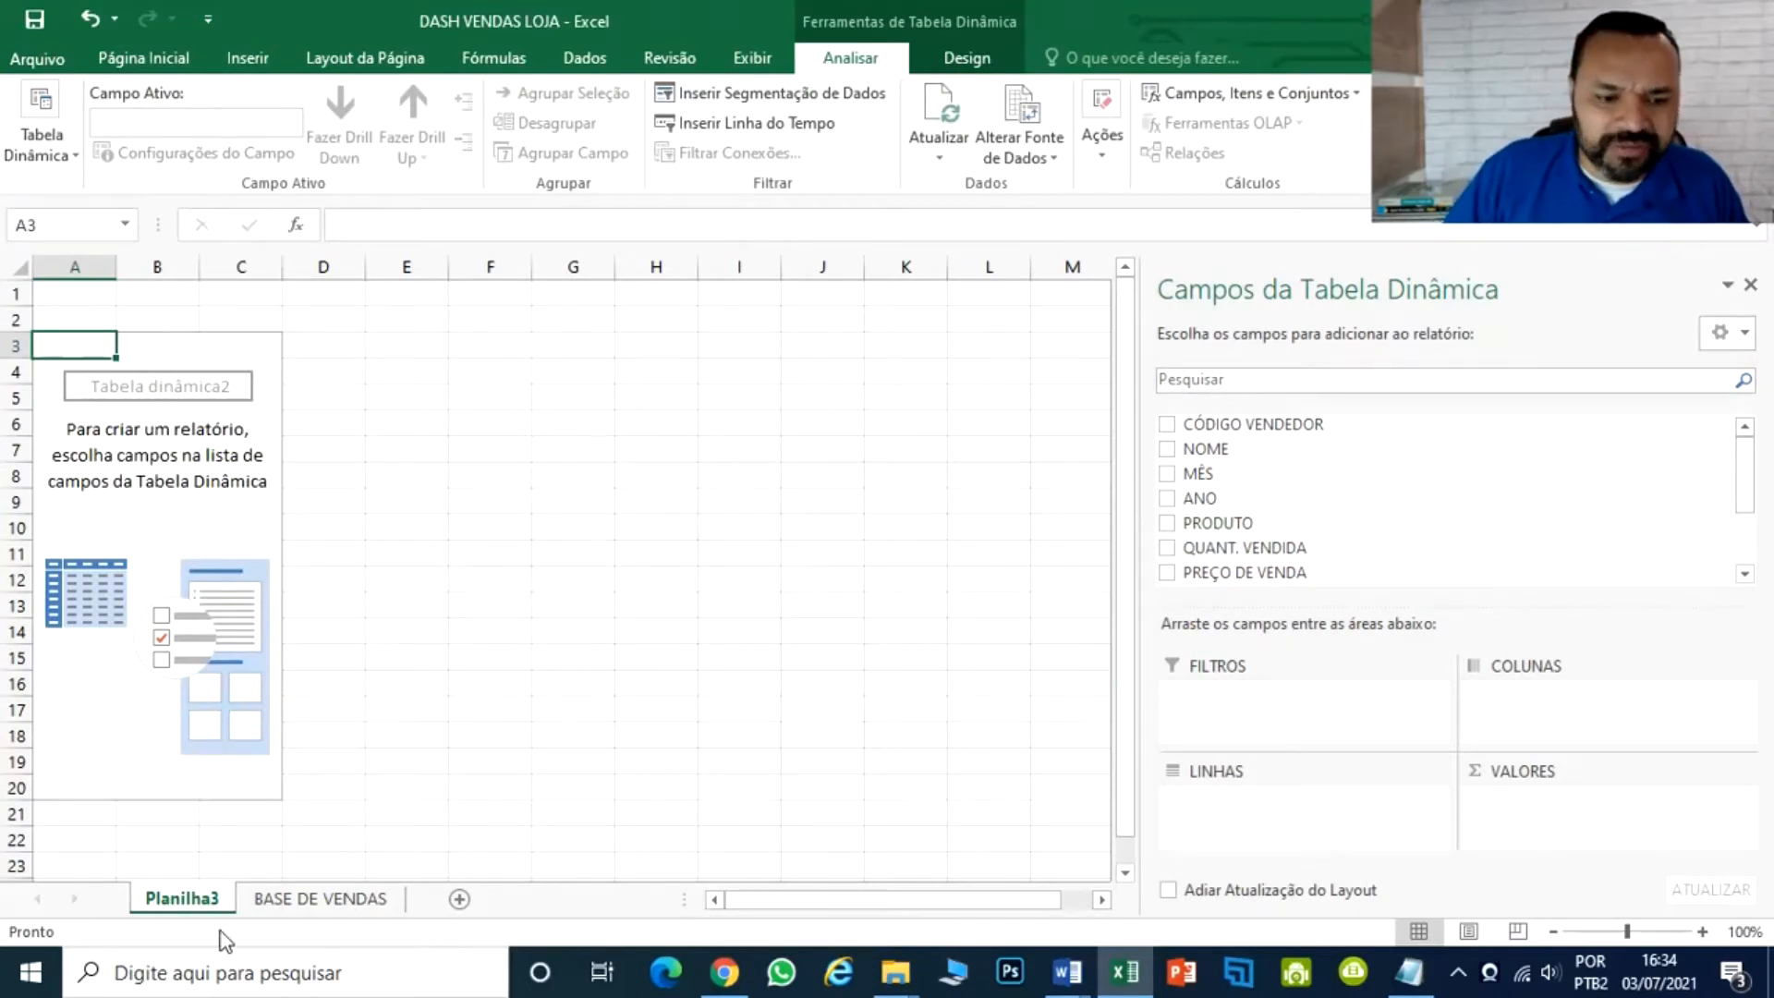
Look over the BASE DE VENDAS source data and compare it with the PivotTable field list on Planilha3.
left_click(337, 912)
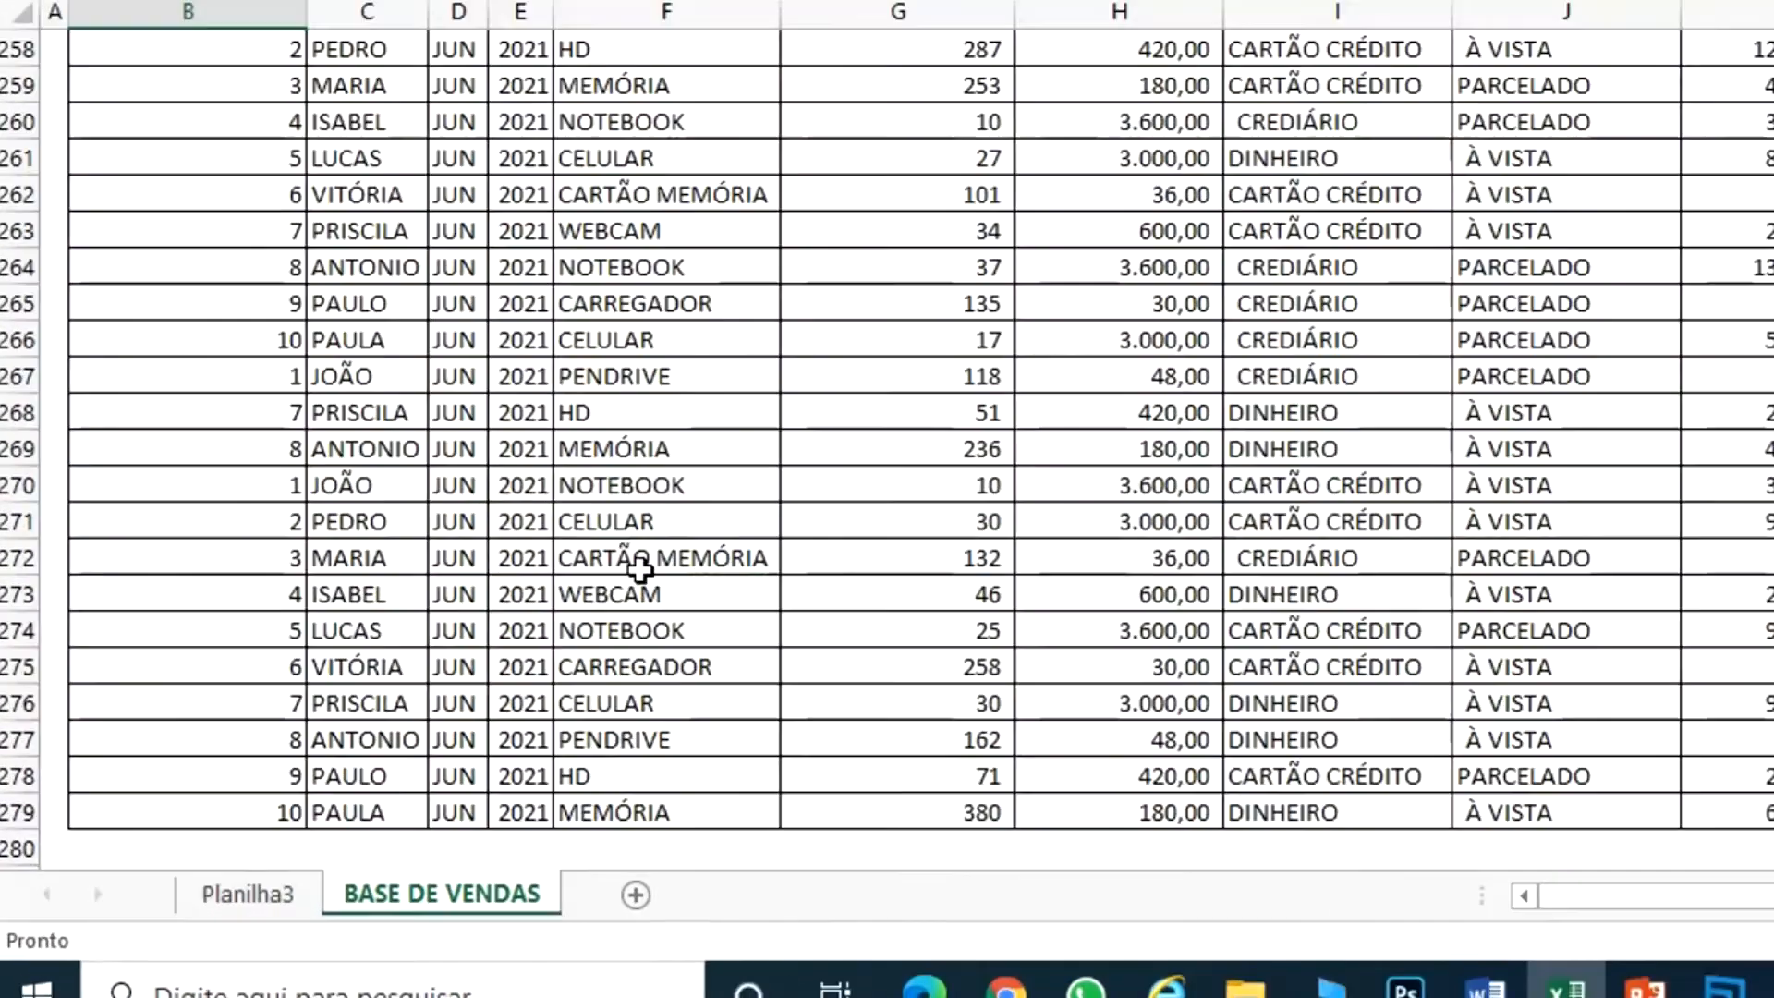
scroll(887, 406, "up", 19)
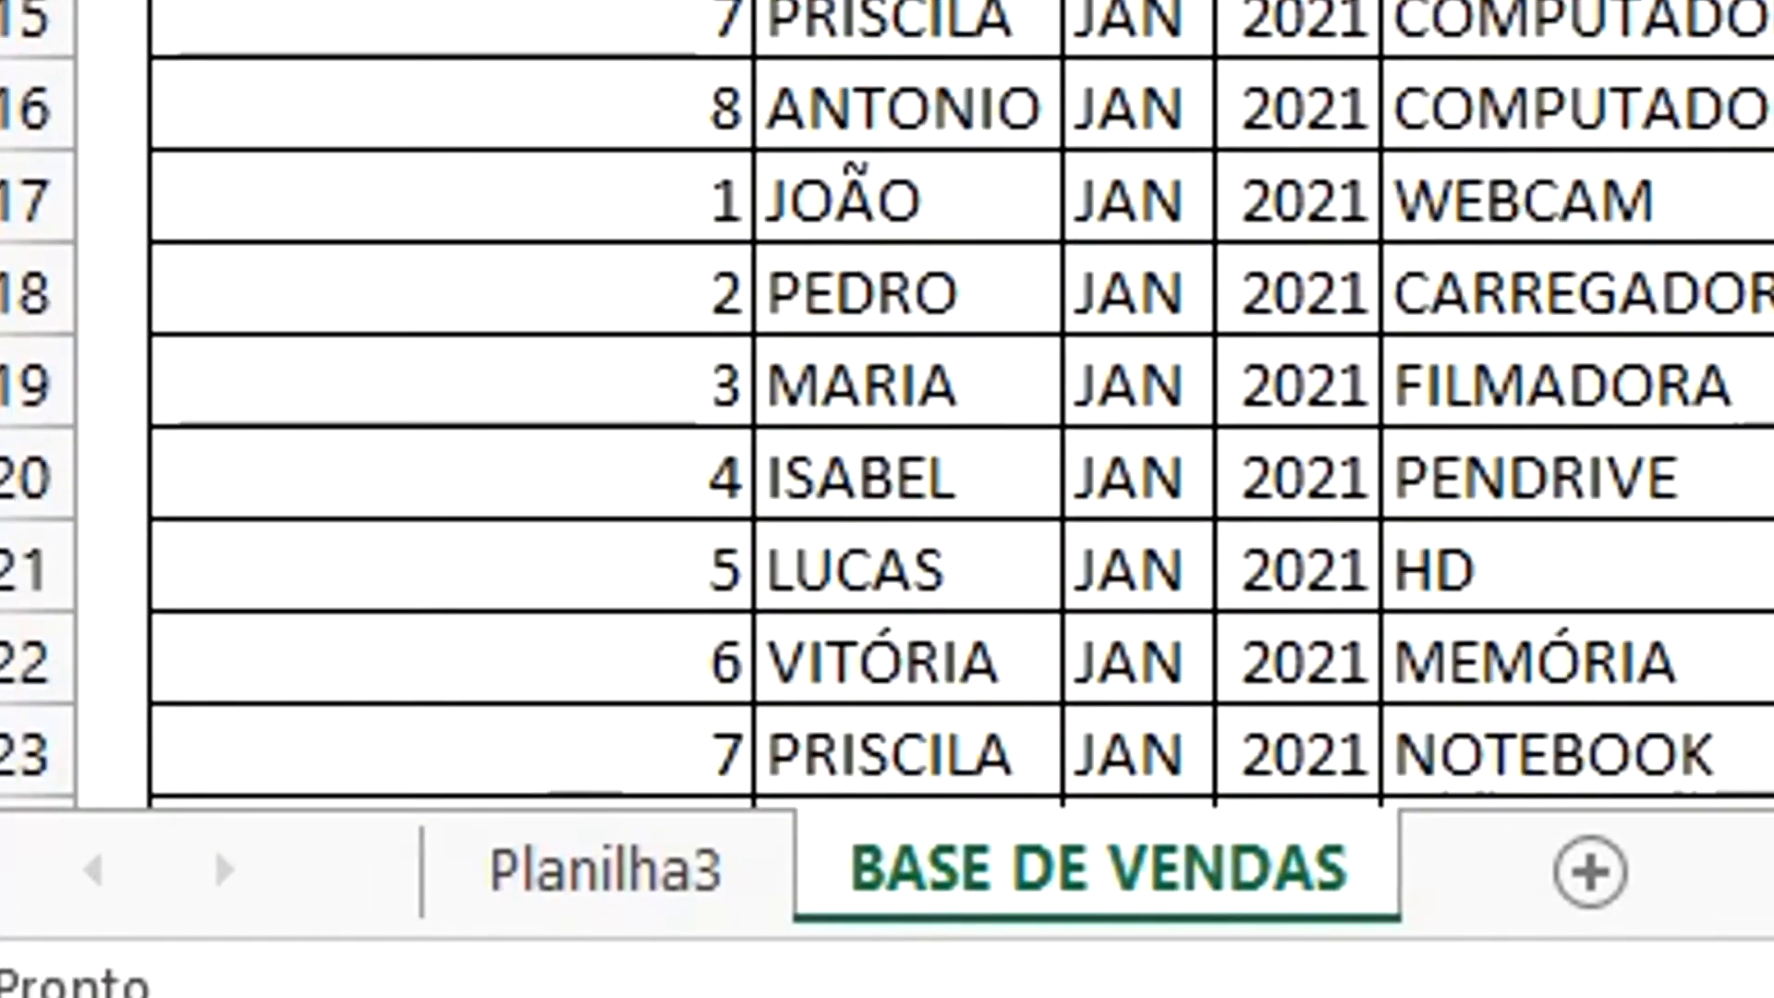
left_click(637, 878)
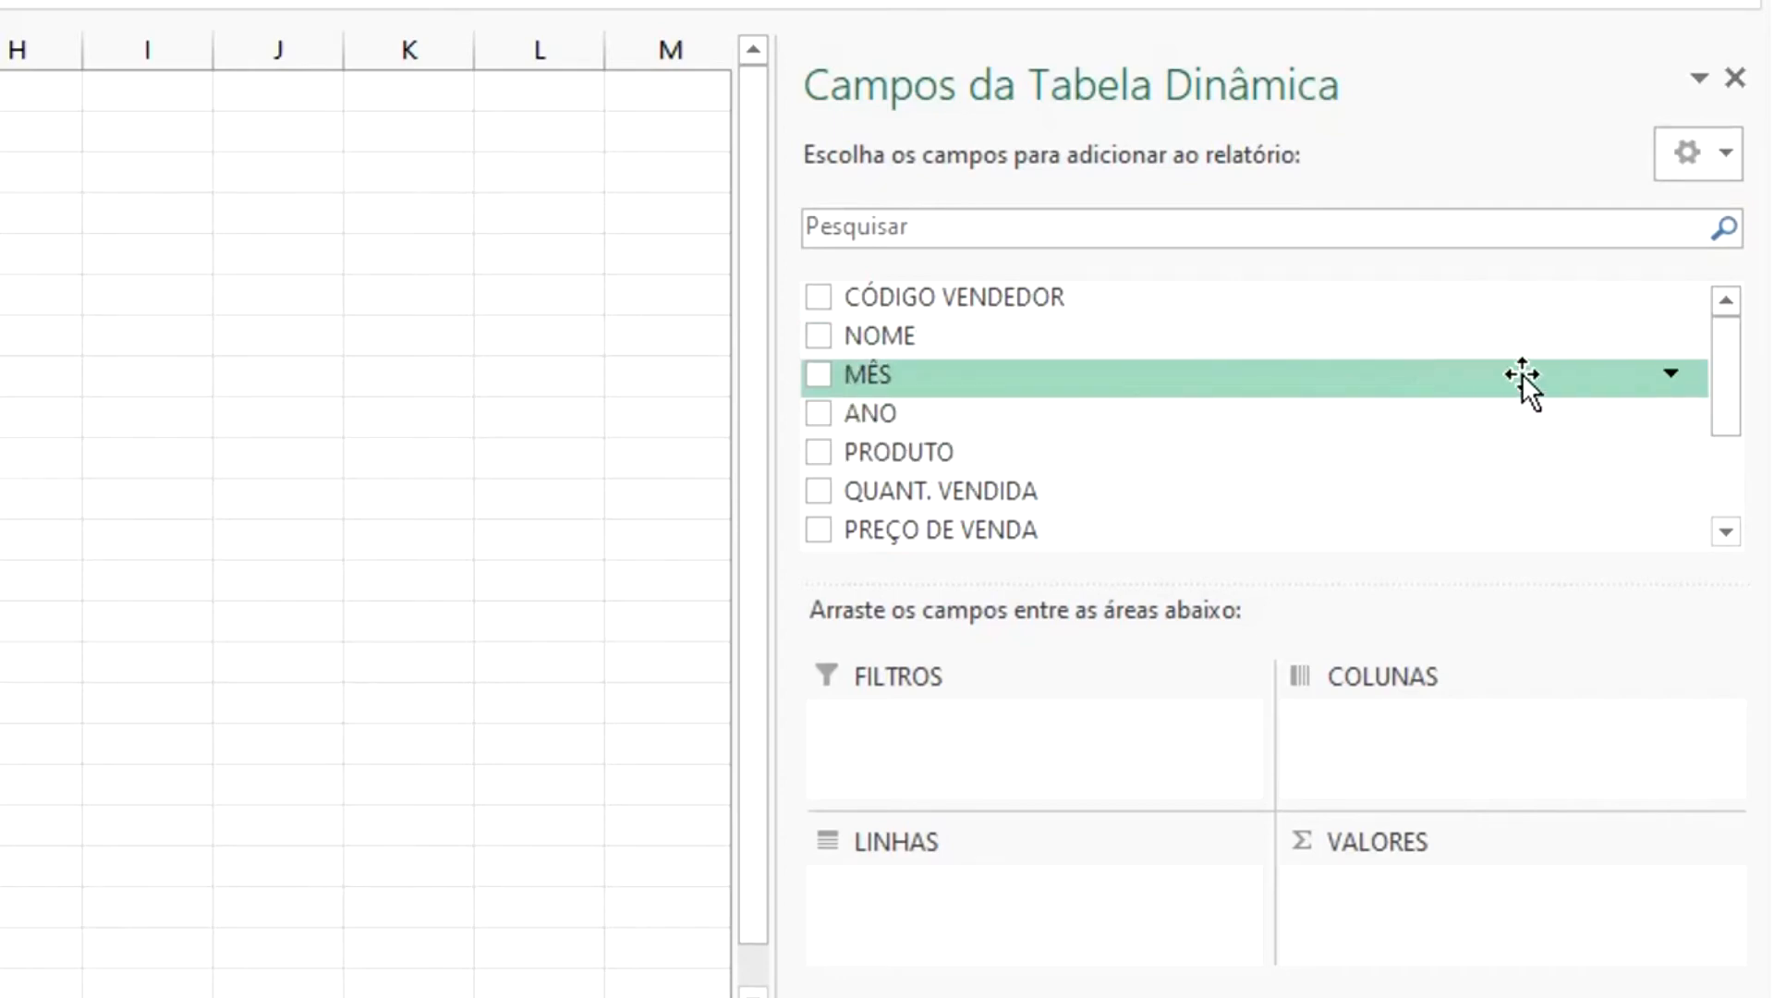
left_click_drag(1727, 355, 1753, 503)
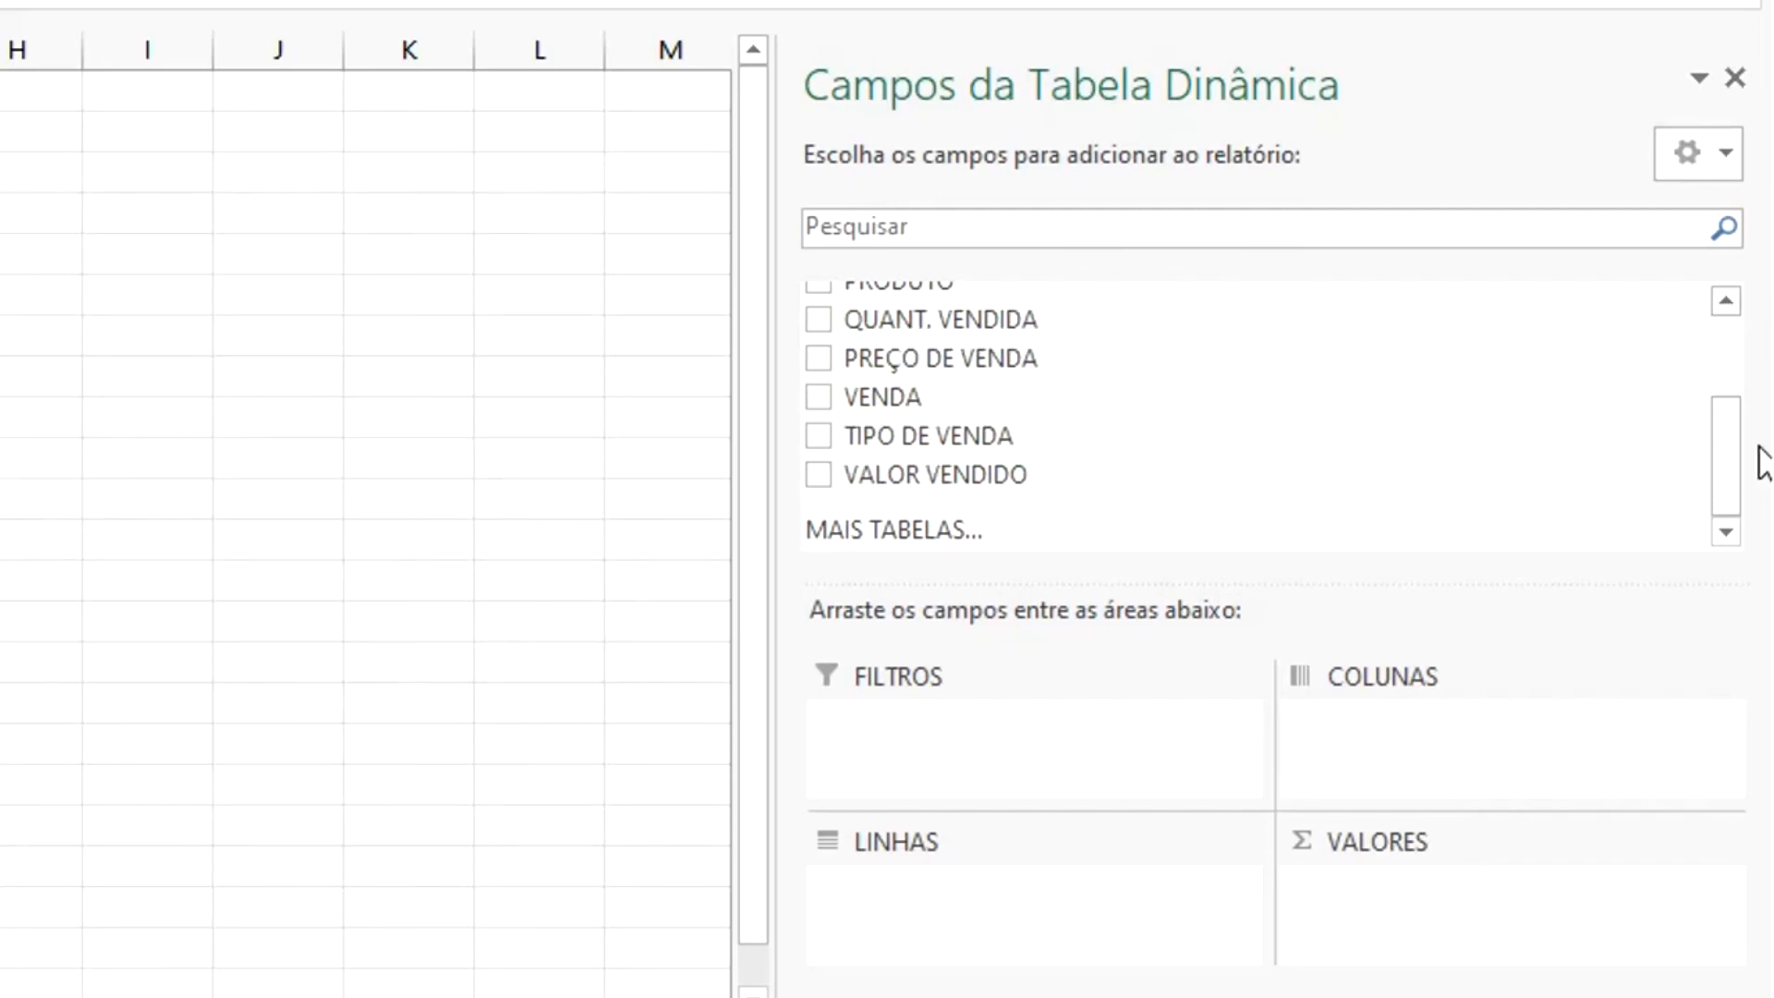
left_click_drag(1740, 465, 1756, 351)
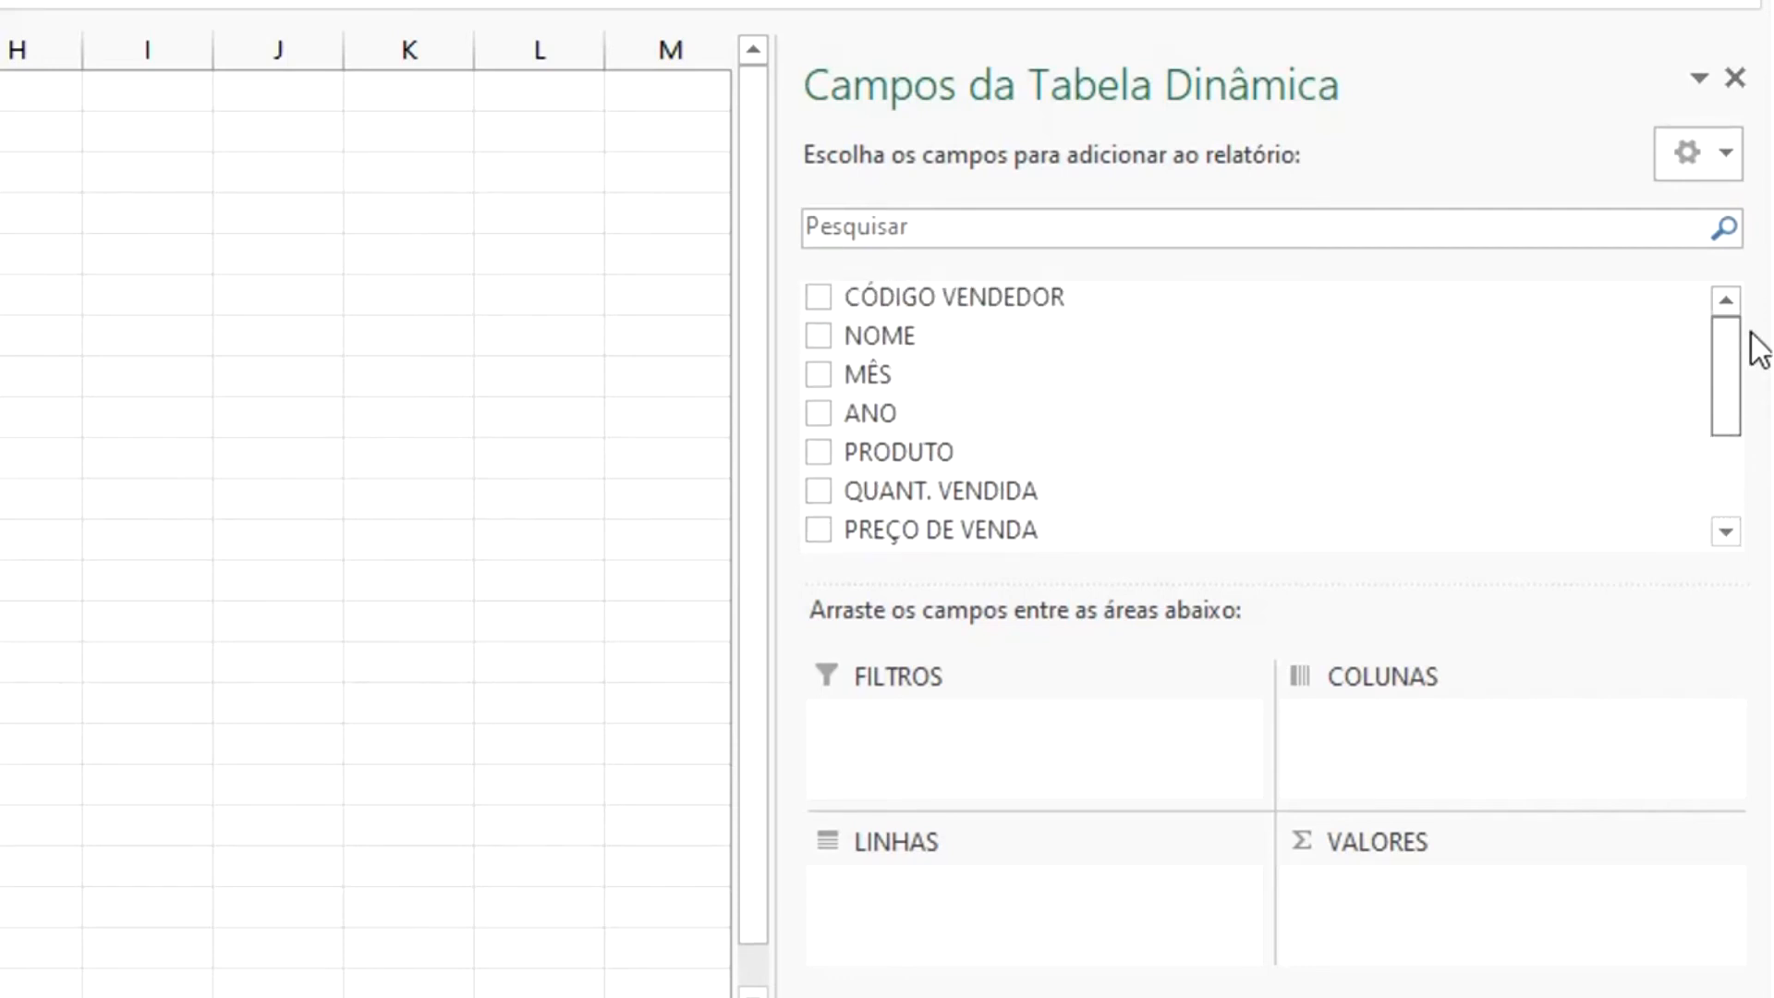